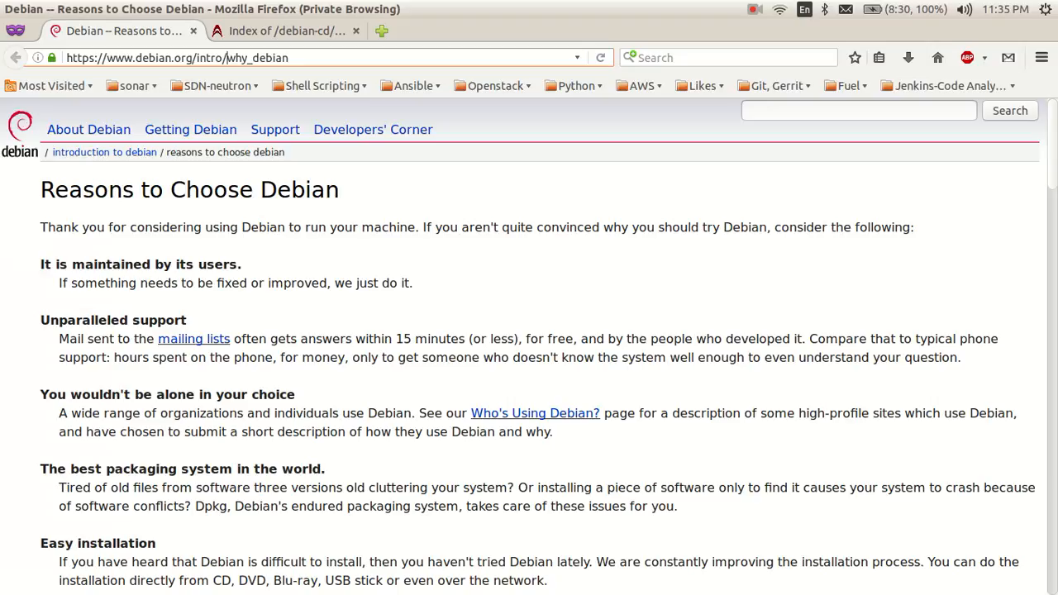
Step: Scroll through the Why Debian page in Firefox
click(226, 57)
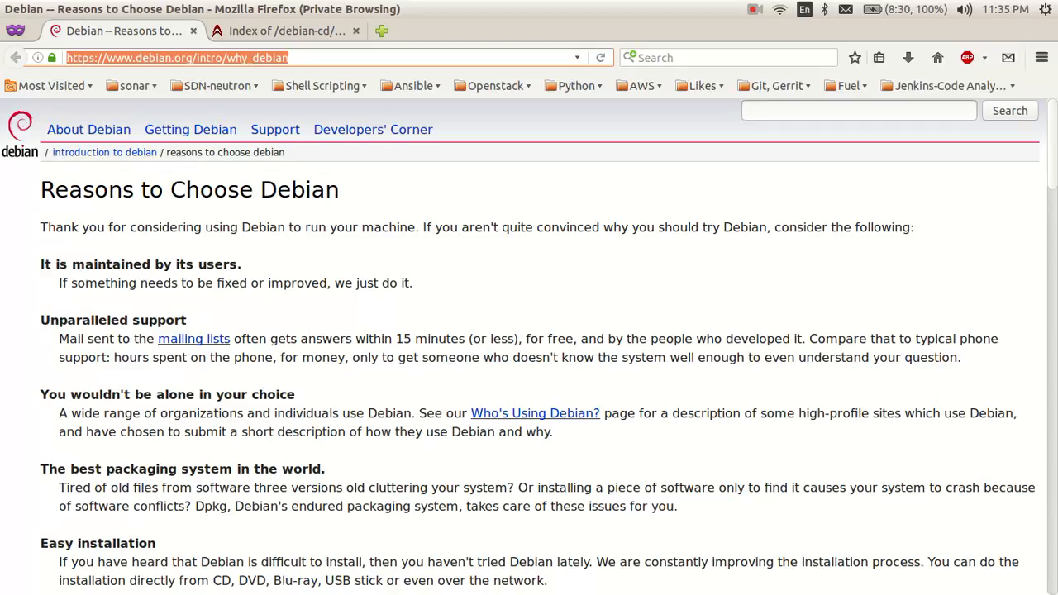
scroll(529, 347, down, 1)
scroll(529, 346, down, 1)
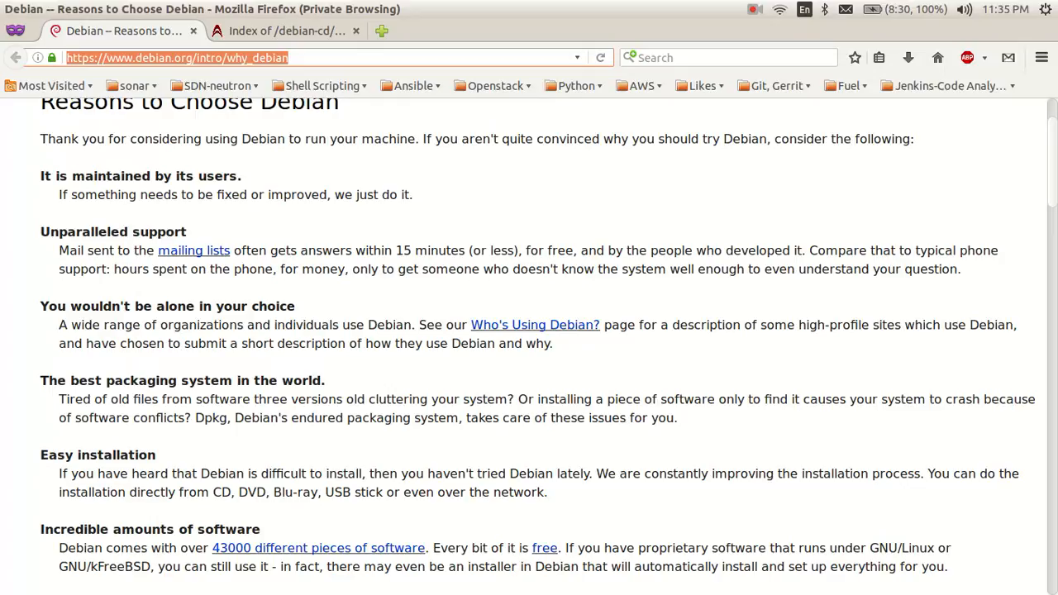
scroll(194, 207, down, 1)
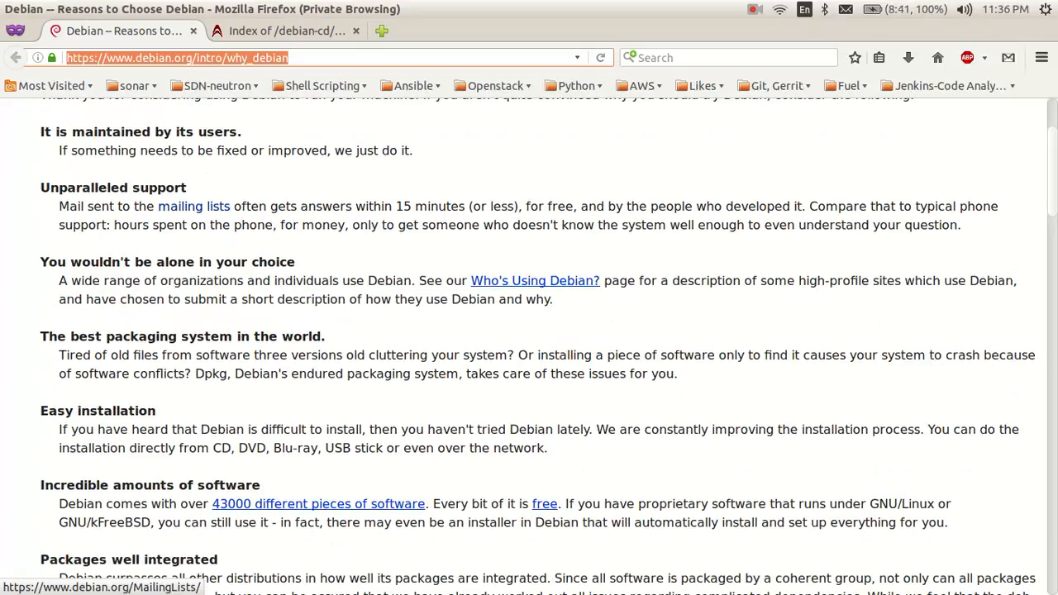
scroll(193, 207, down, 4)
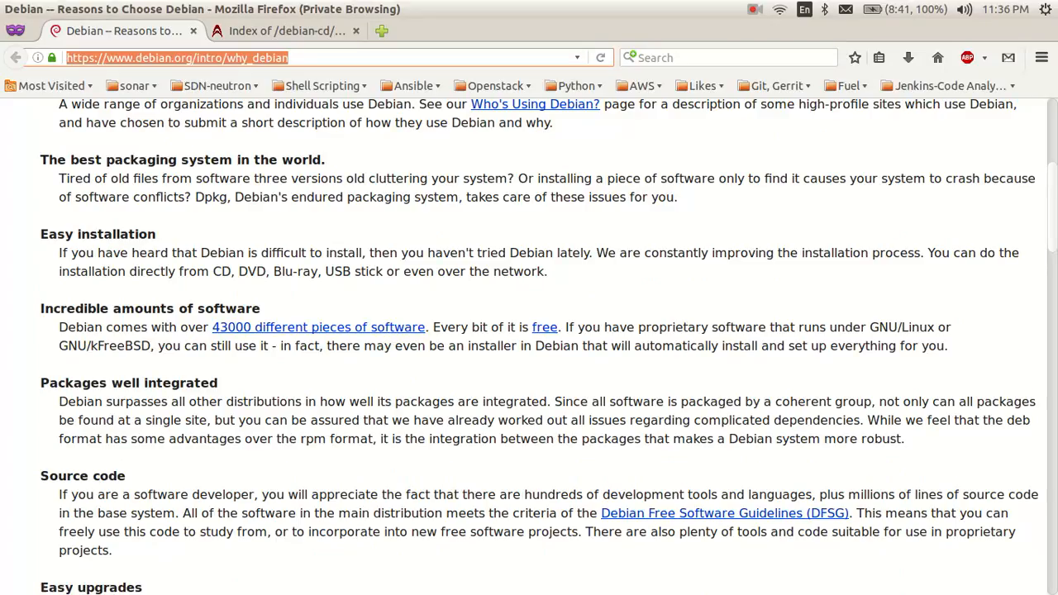
scroll(529, 347, down, 1)
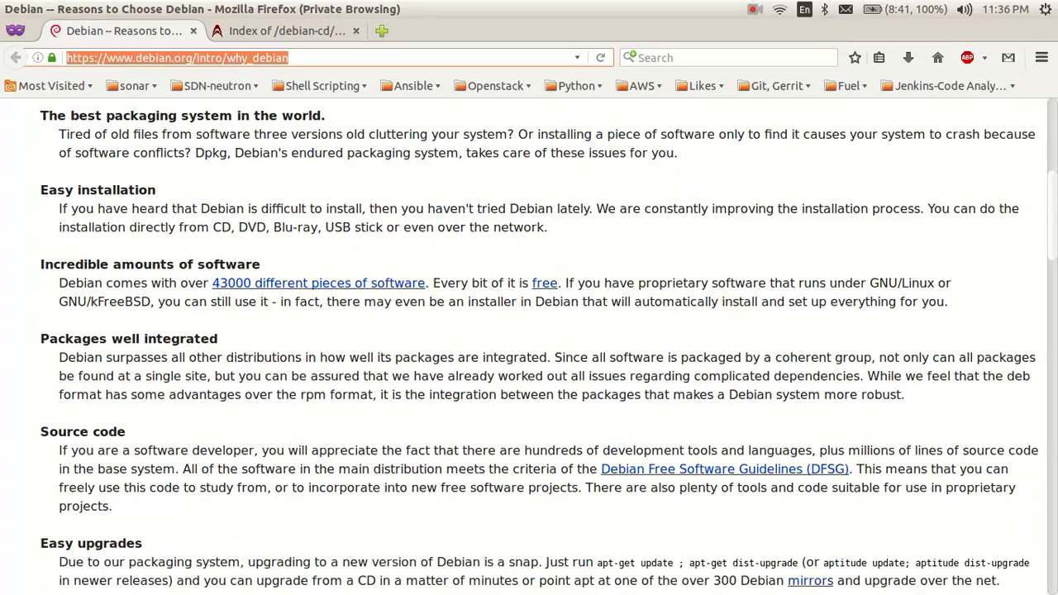
scroll(529, 347, down, 3)
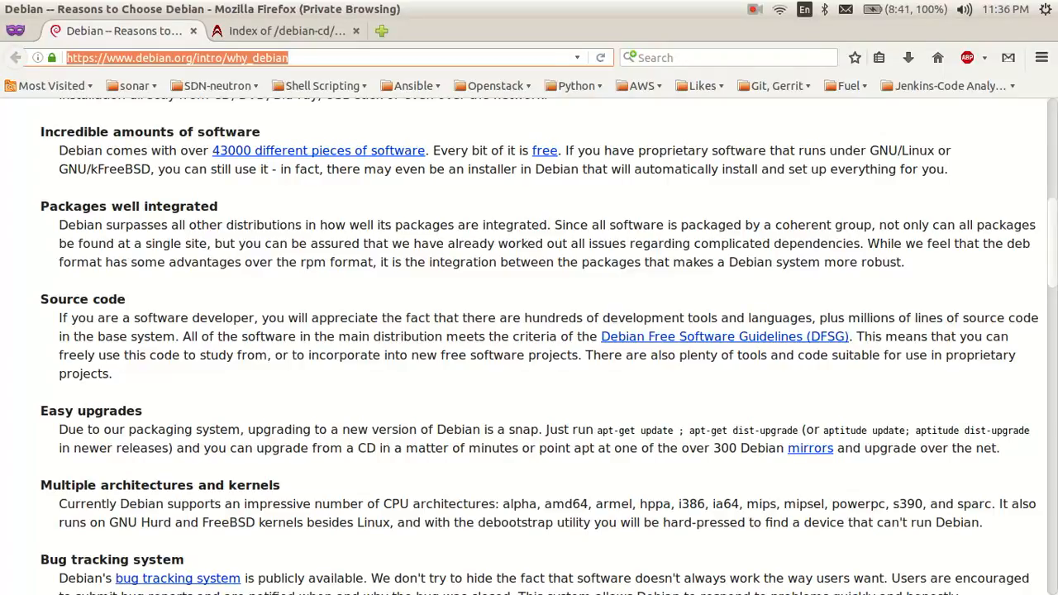
scroll(529, 347, down, 4)
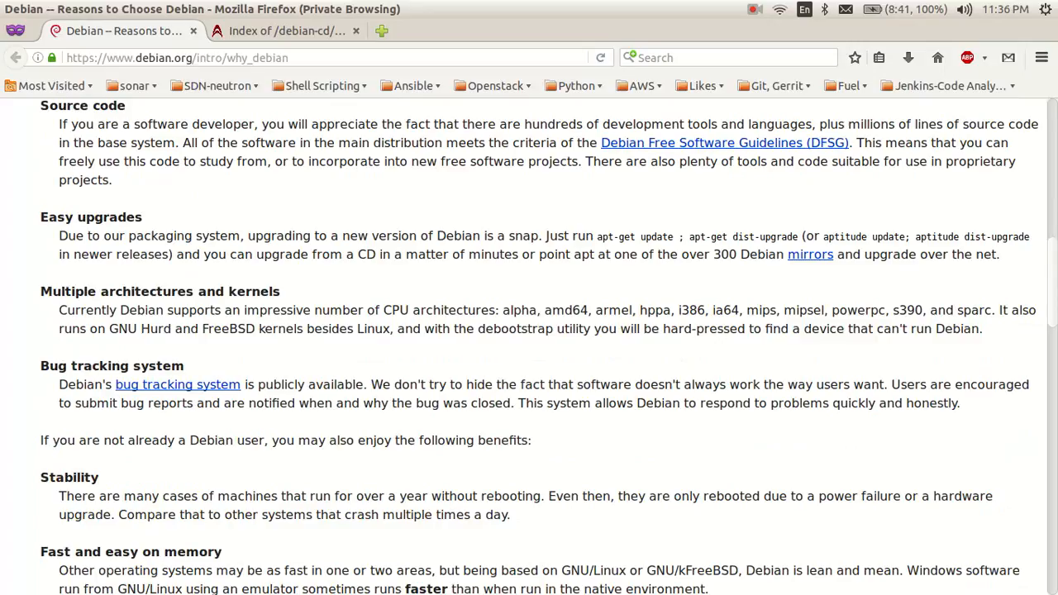
scroll(539, 347, up, 2)
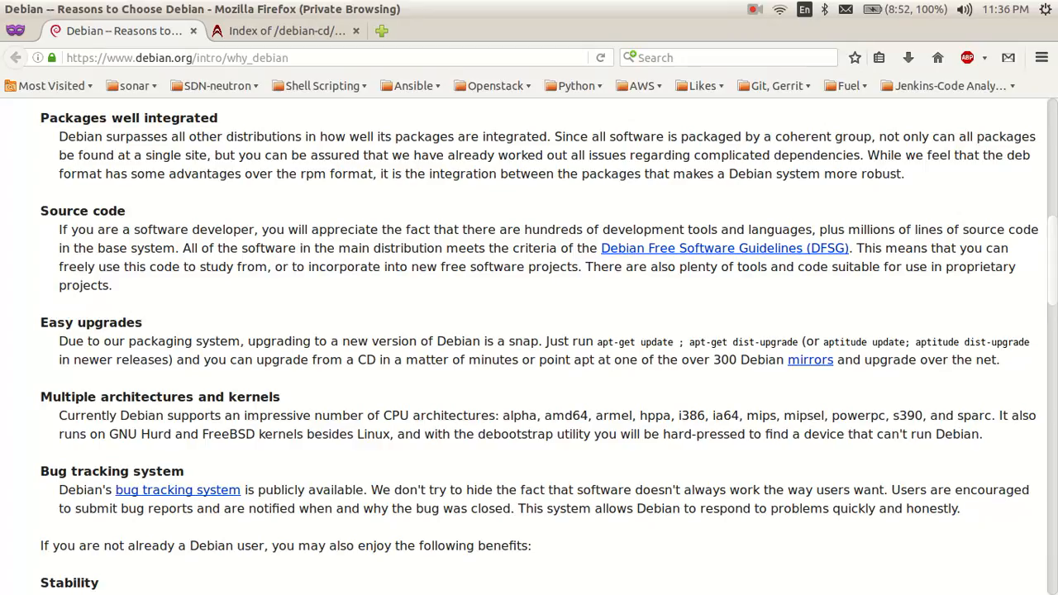
scroll(529, 347, down, 2)
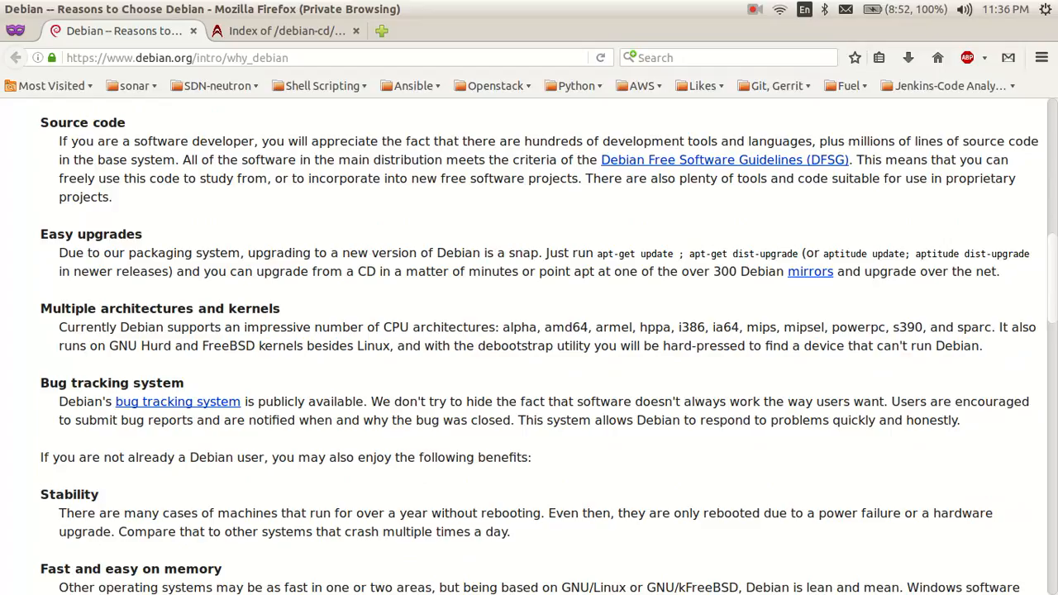
scroll(529, 347, down, 8)
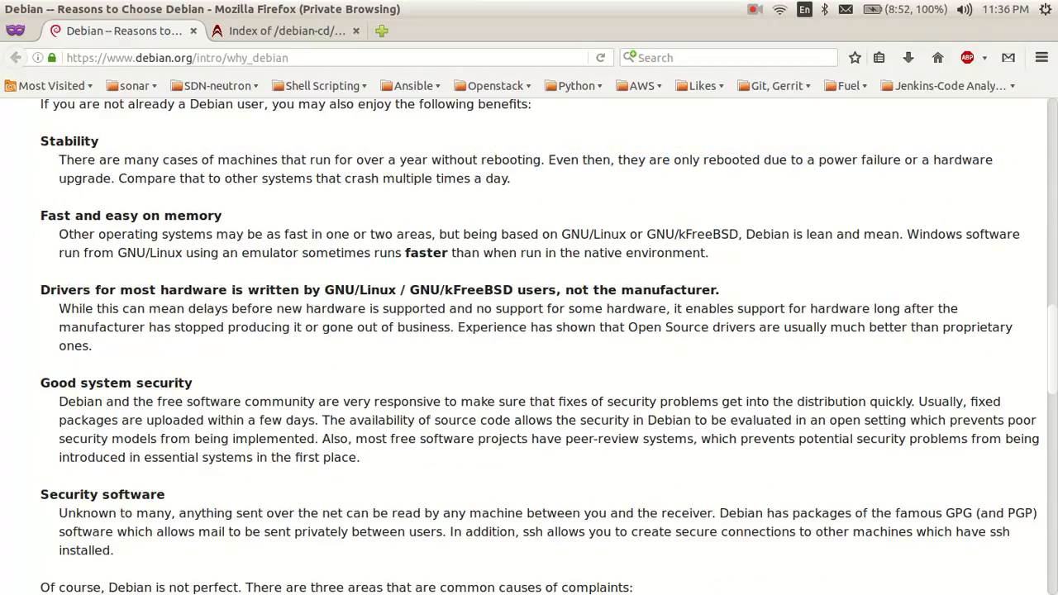
scroll(529, 347, down, 1)
scroll(529, 347, down, 4)
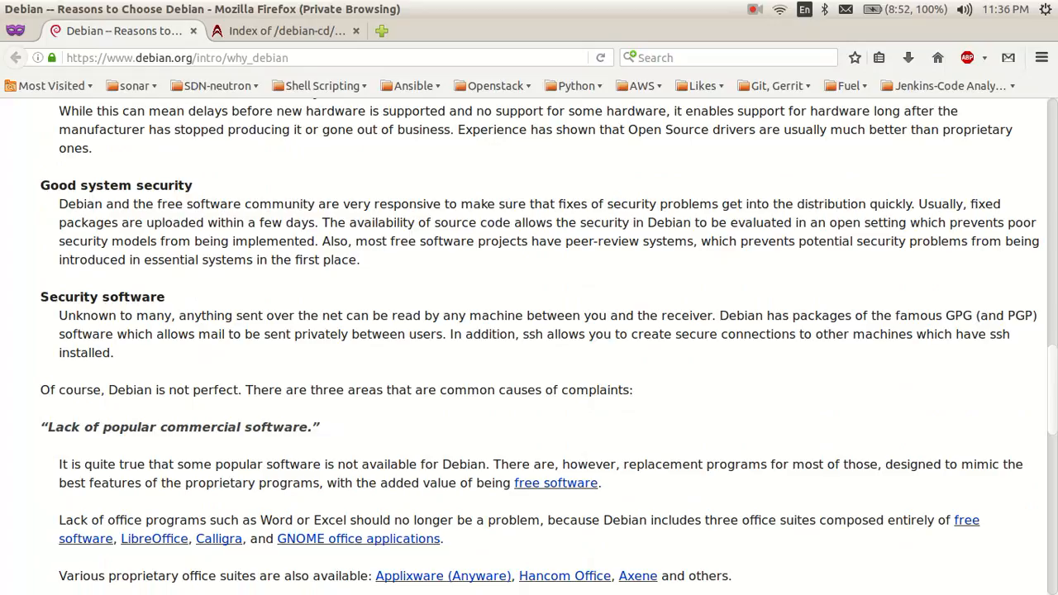
scroll(529, 348, down, 5)
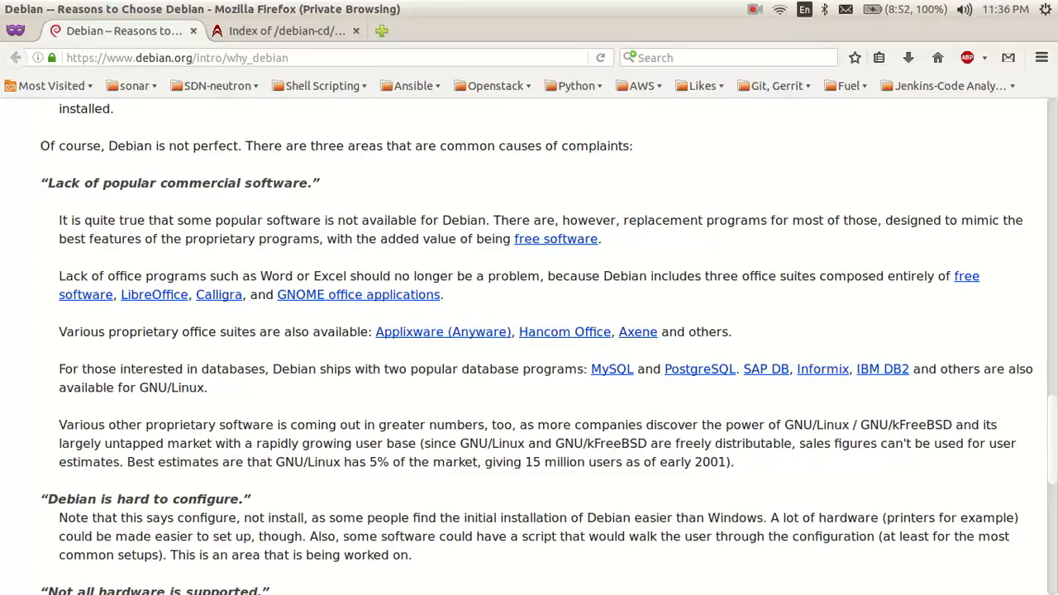
scroll(240, 279, down, 5)
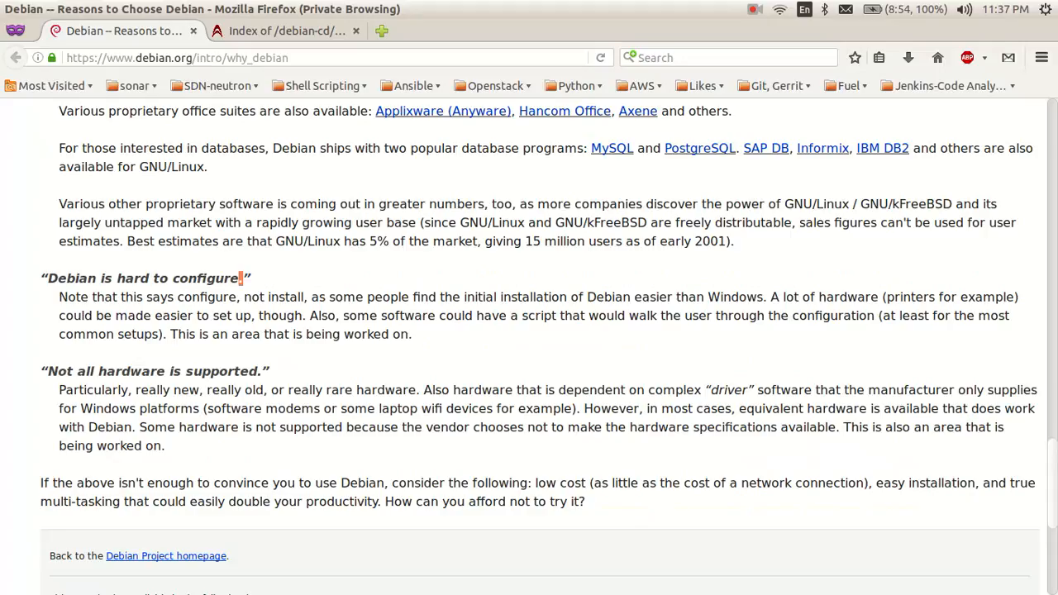
Step: Bring the Index of /debian-cd/8.6.0/amd64/iso-cd tab to the front
click(240, 278)
scroll(529, 347, up, 5)
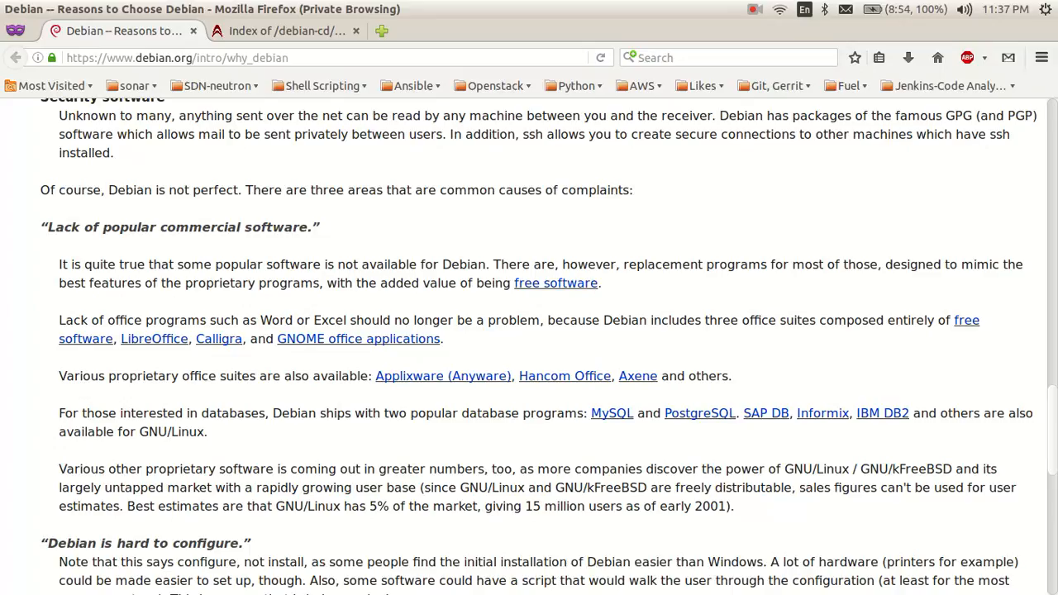
key(ctrl+Tab)
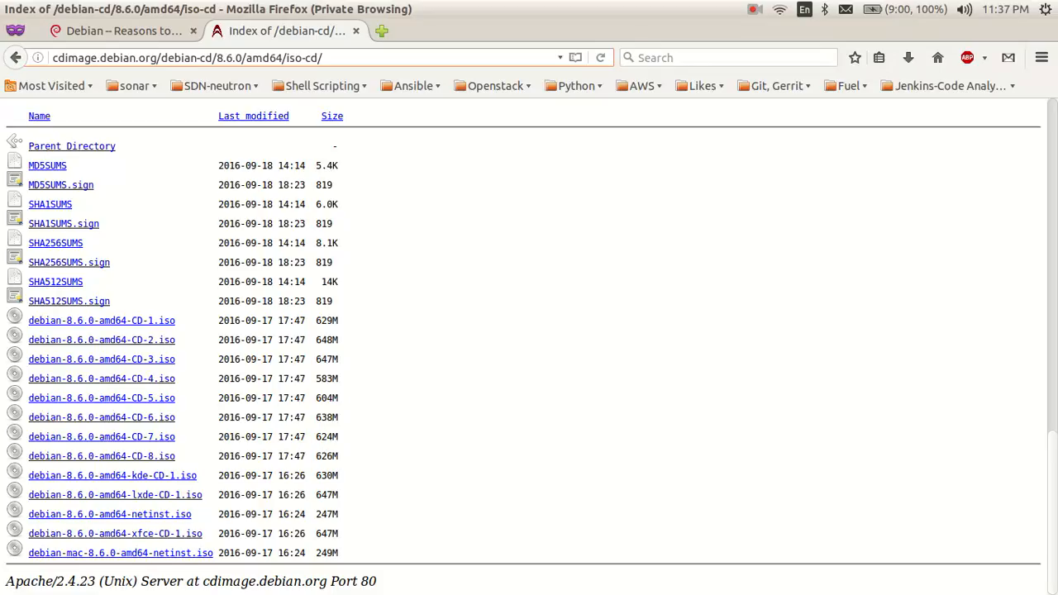
key(alt+Left)
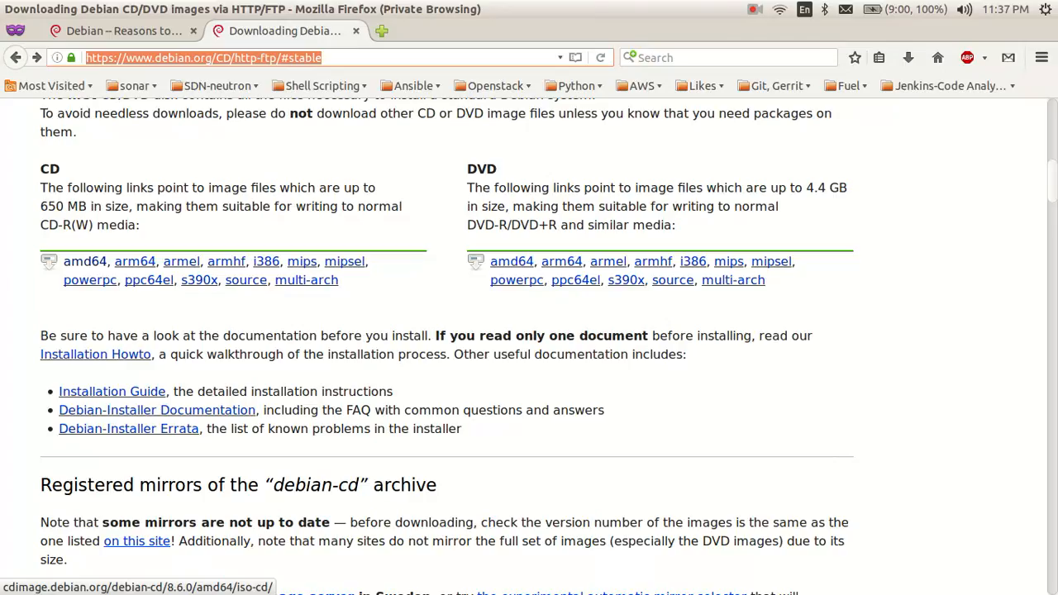
click(86, 261)
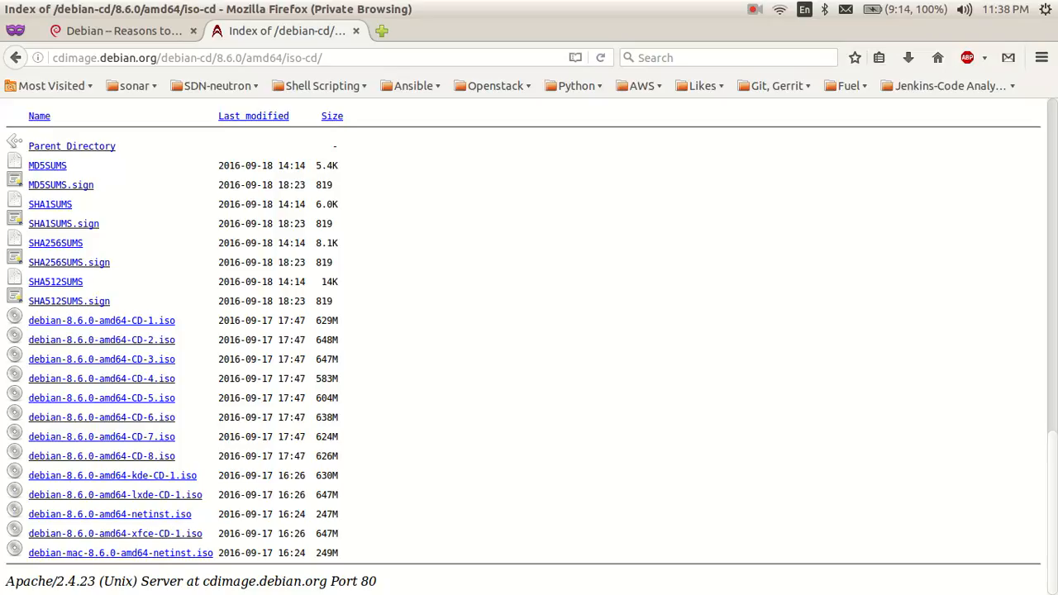
Step: Create a new Linux Debian (64-bit) VM named debian with 3029 MB memory
key(alt+Tab)
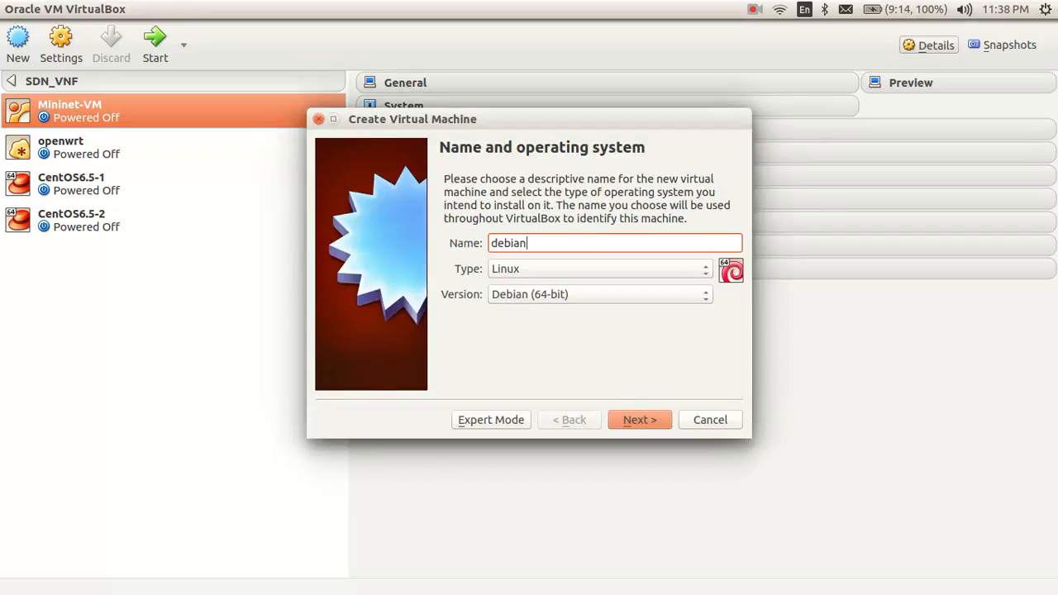
click(640, 419)
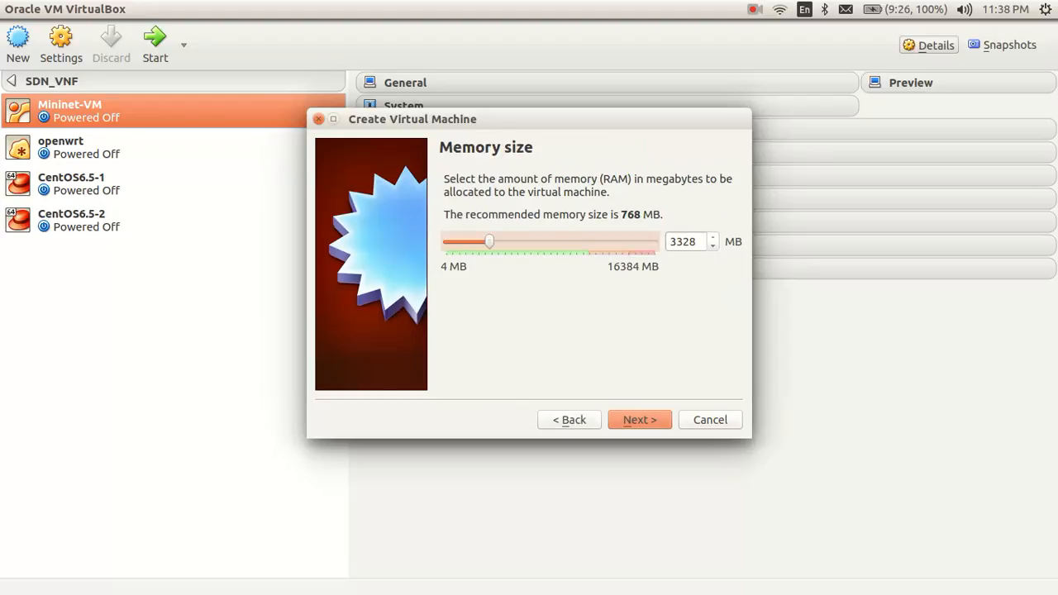
drag(489, 241, 502, 242)
drag(502, 241, 487, 241)
drag(487, 241, 486, 241)
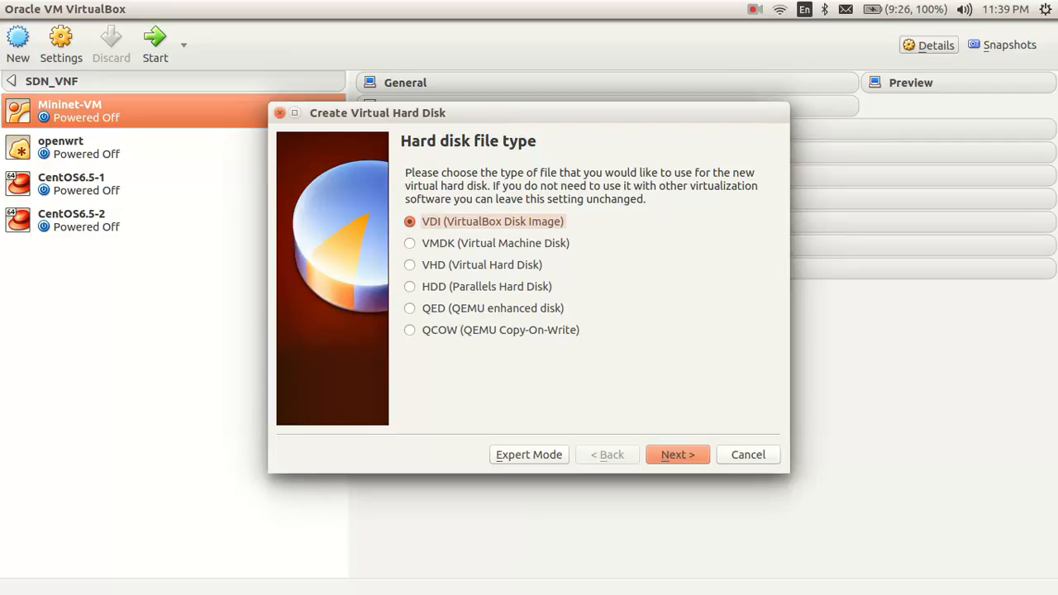
Step: Give it an 80.82 GB dynamically allocated VDI hard disk
key(Return)
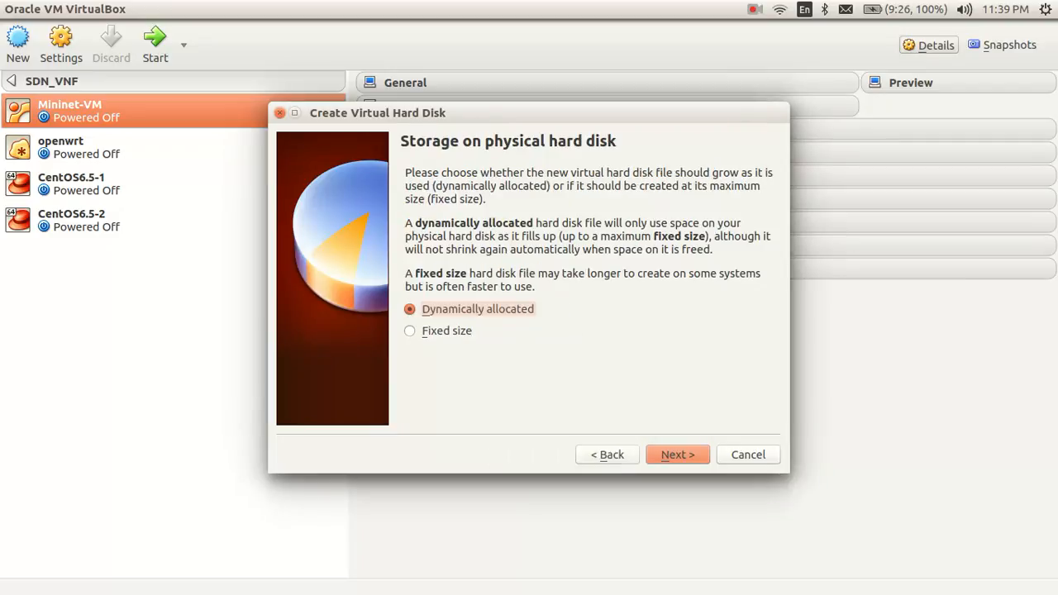
key(Return)
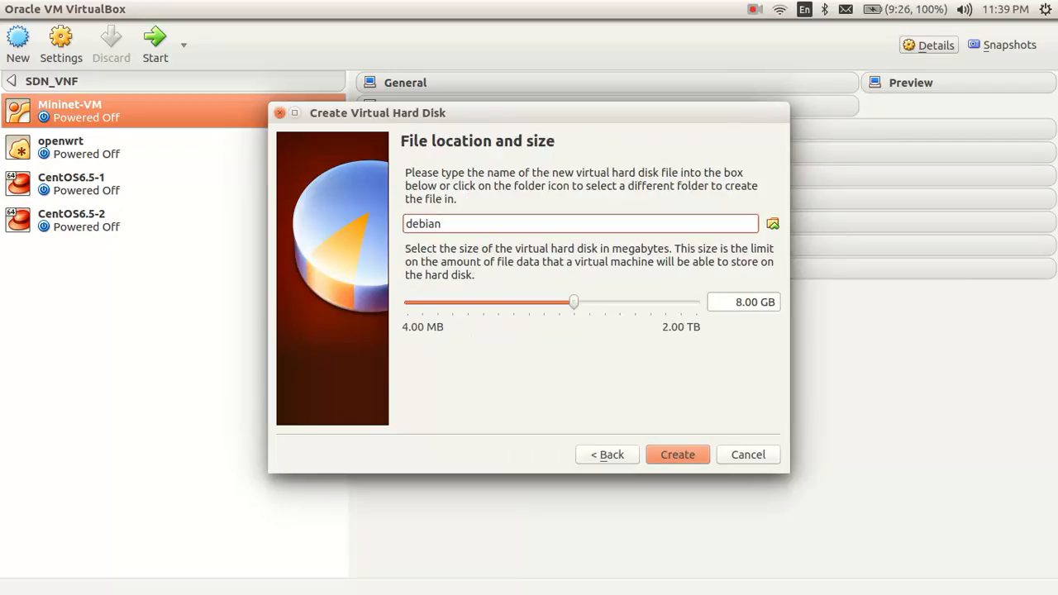
drag(574, 302, 622, 303)
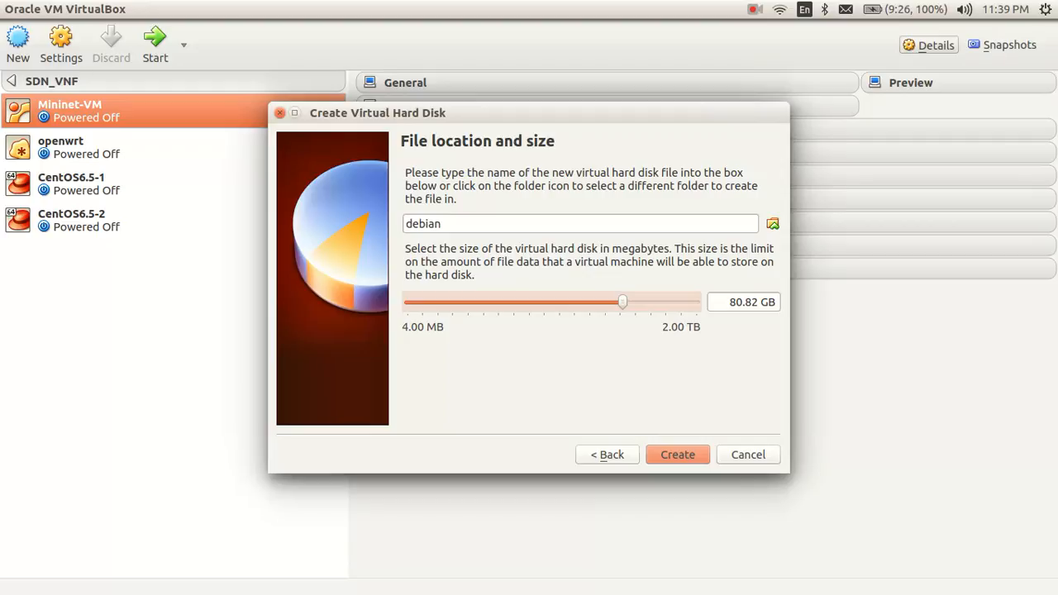
click(677, 455)
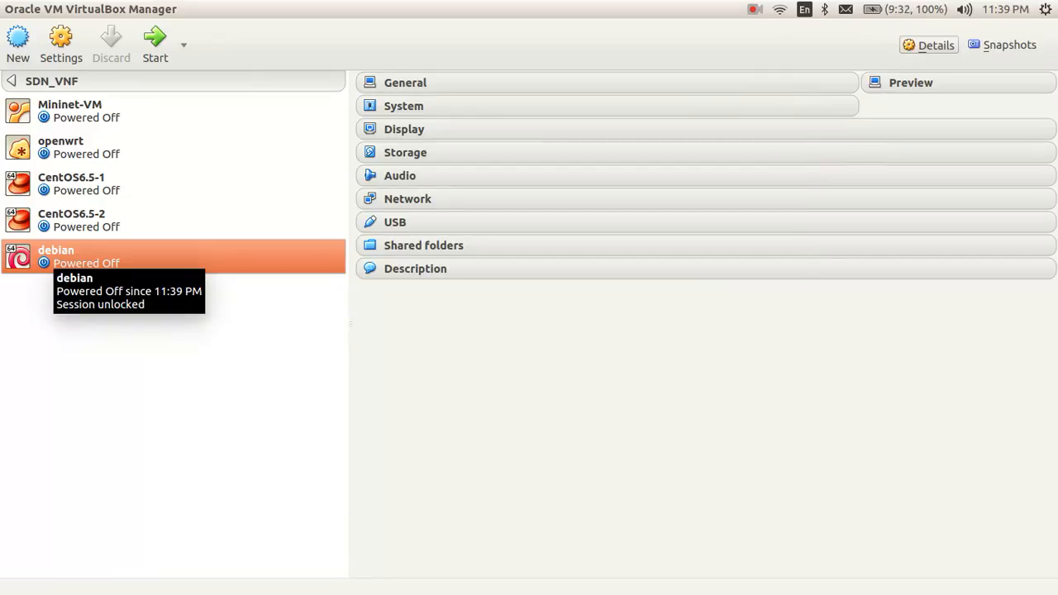
Step: Insert debian-8.6.0-amd64-CD-1.iso into the debian VM's empty optical drive and save
key(ctrl+s)
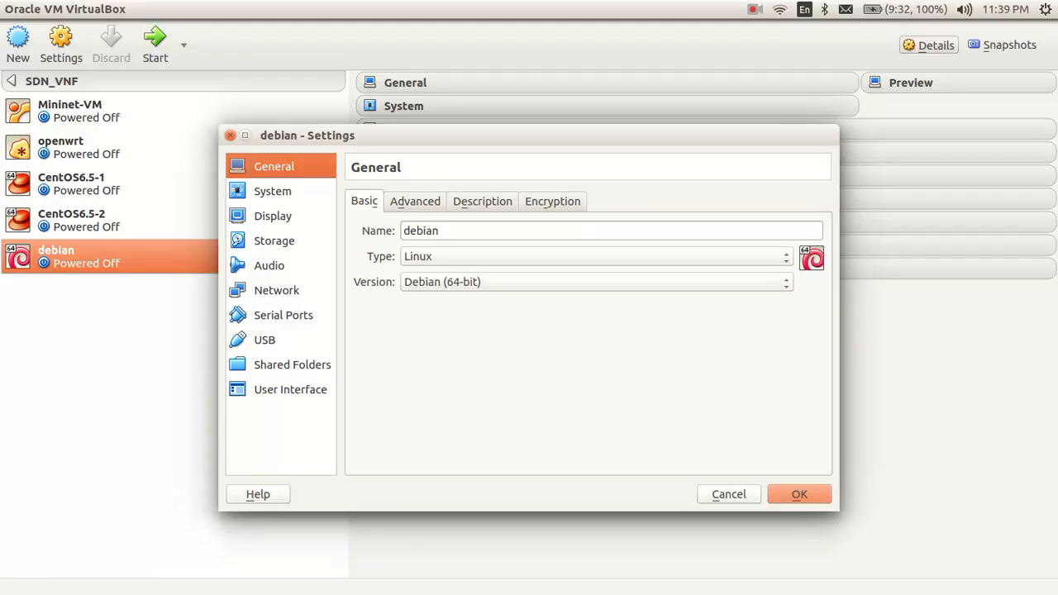
click(275, 241)
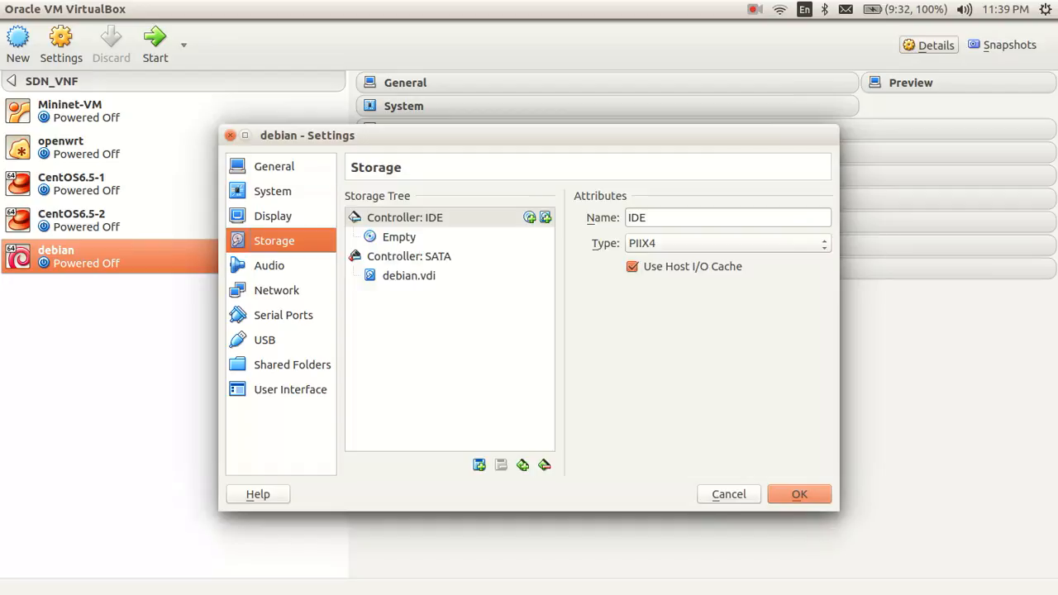
click(399, 238)
click(820, 218)
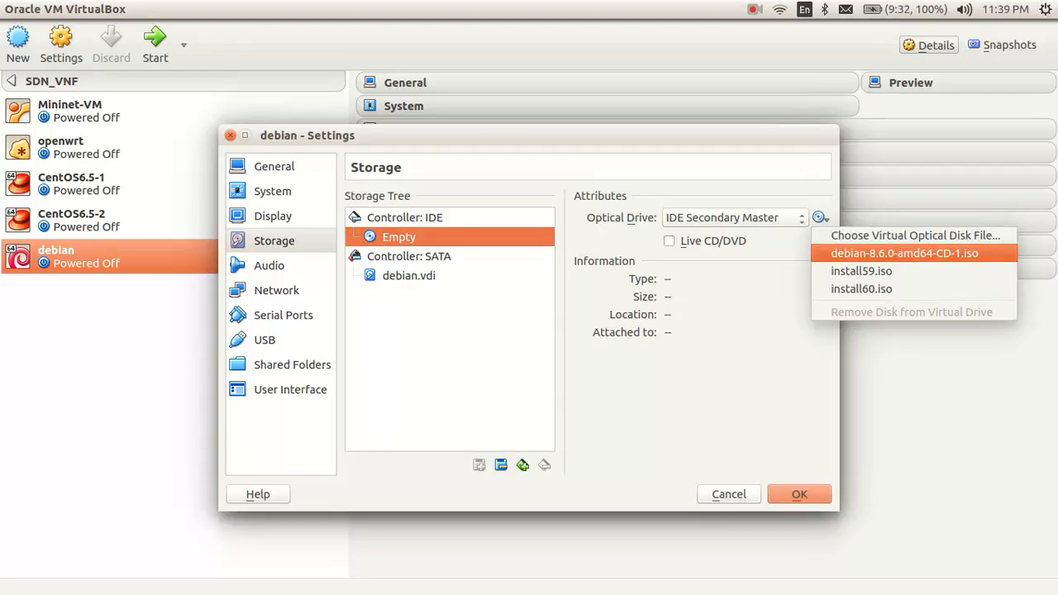
click(904, 254)
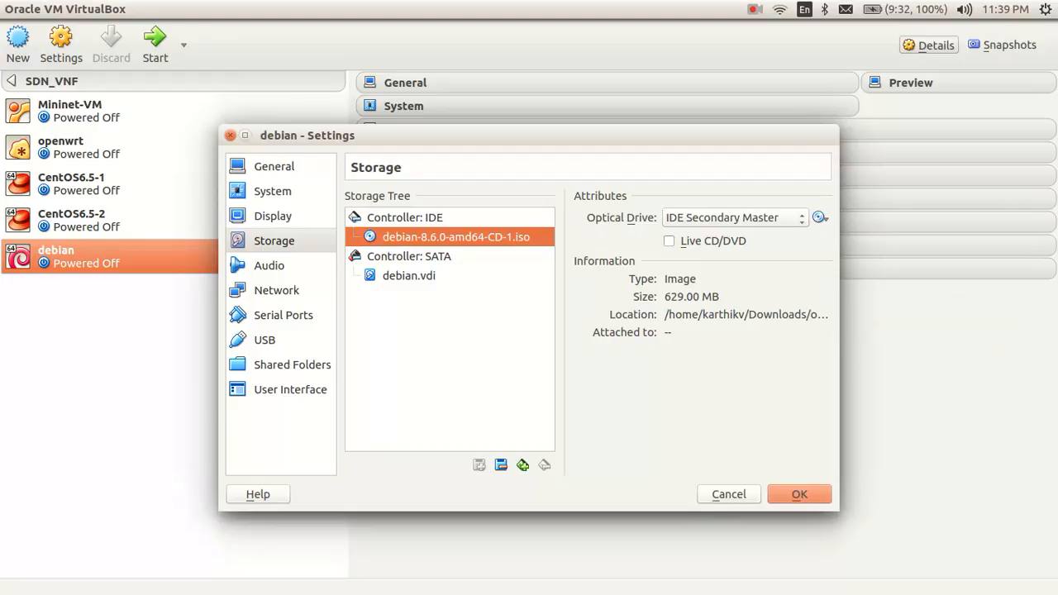
click(799, 494)
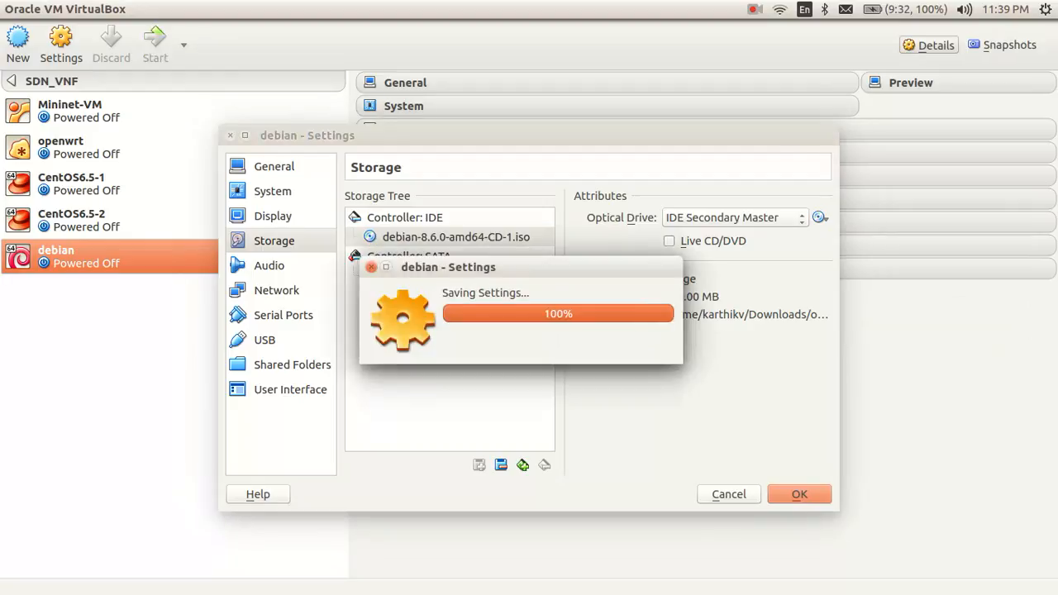
Step: Start the debian VM and boot the Graphical install entry from the boot menu
click(154, 46)
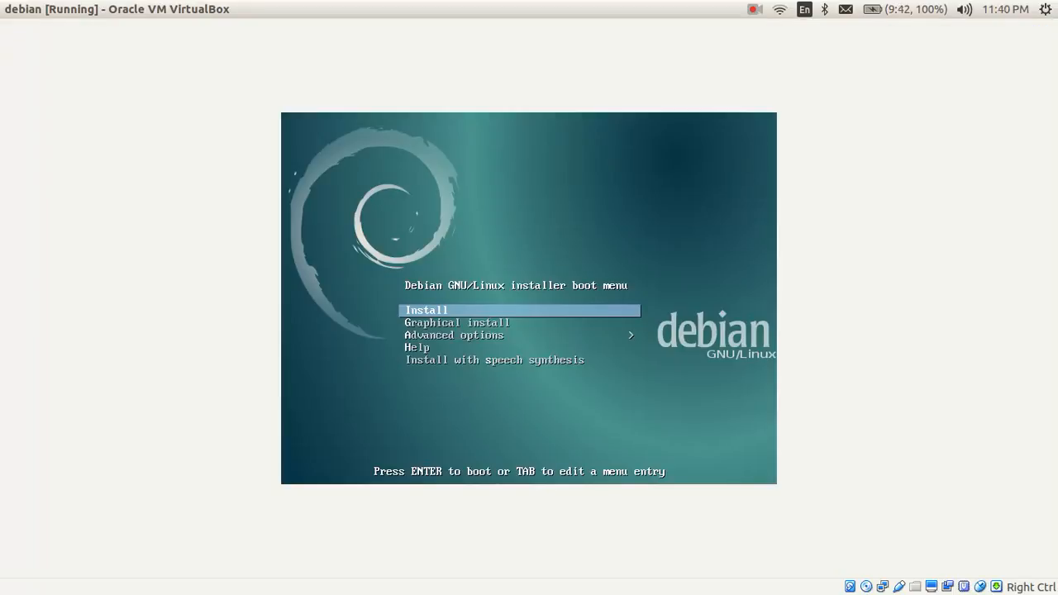
key(Down)
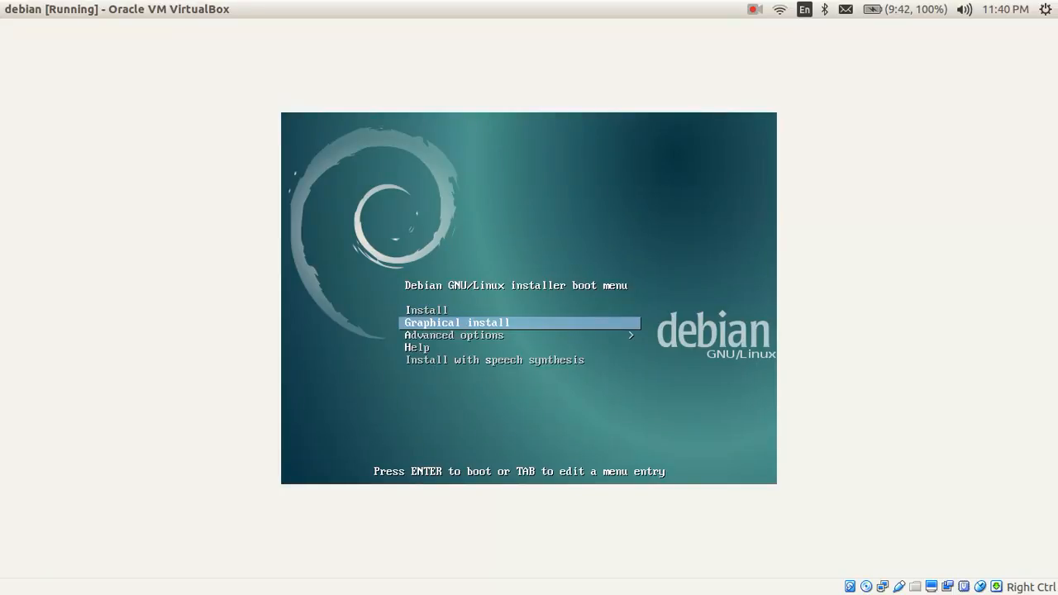
key(Return)
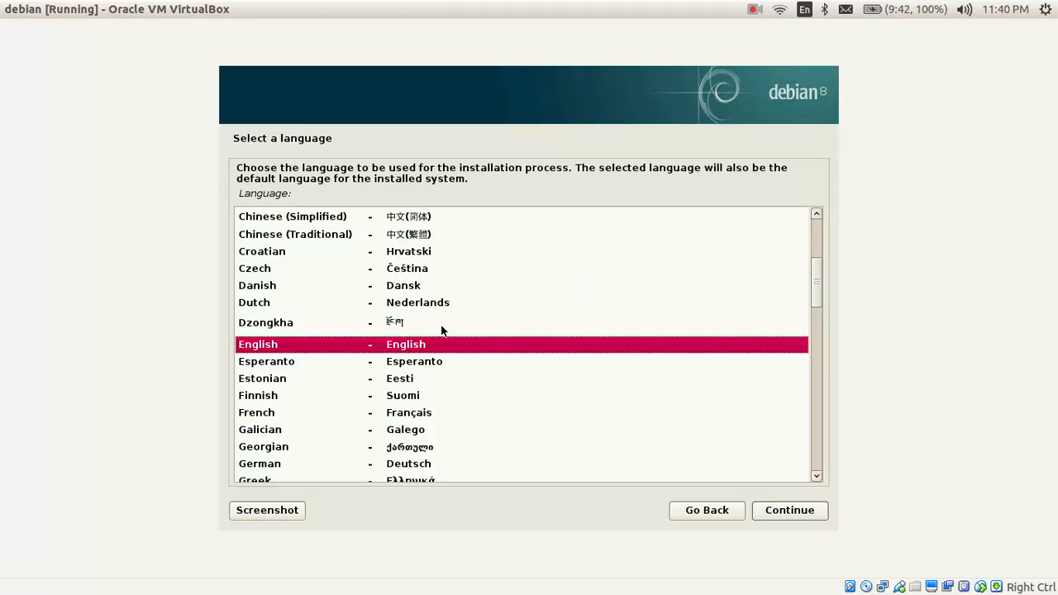
Step: Choose English language, India as location, and the American English keymap
click(774, 510)
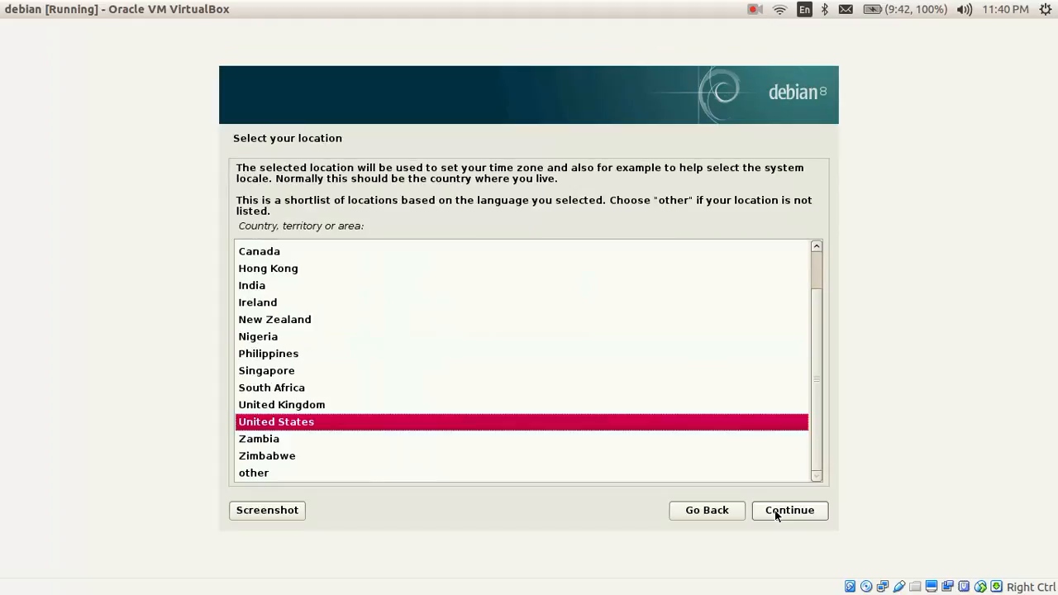
click(258, 289)
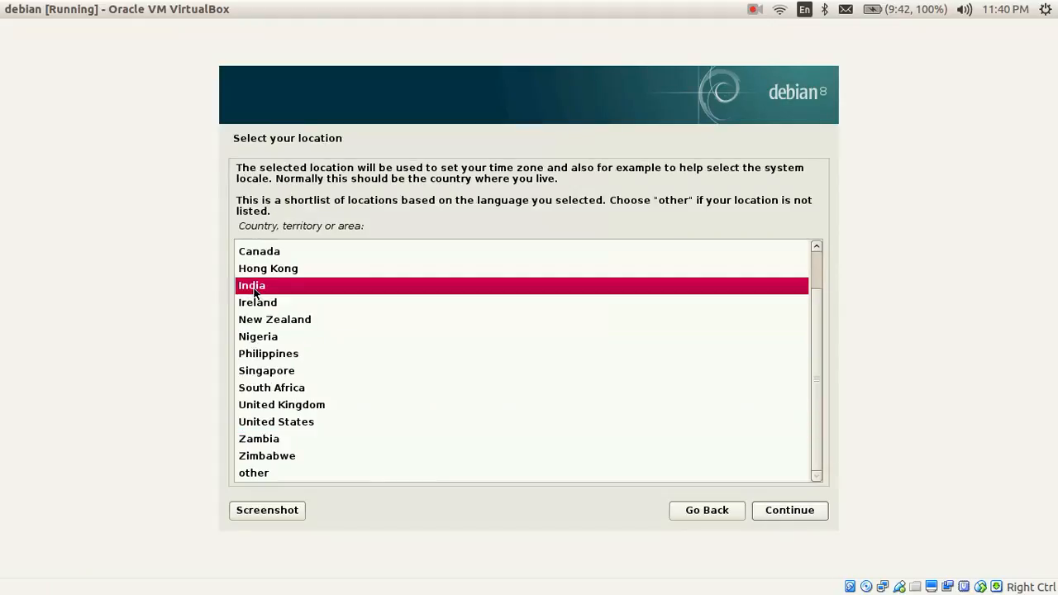
click(772, 511)
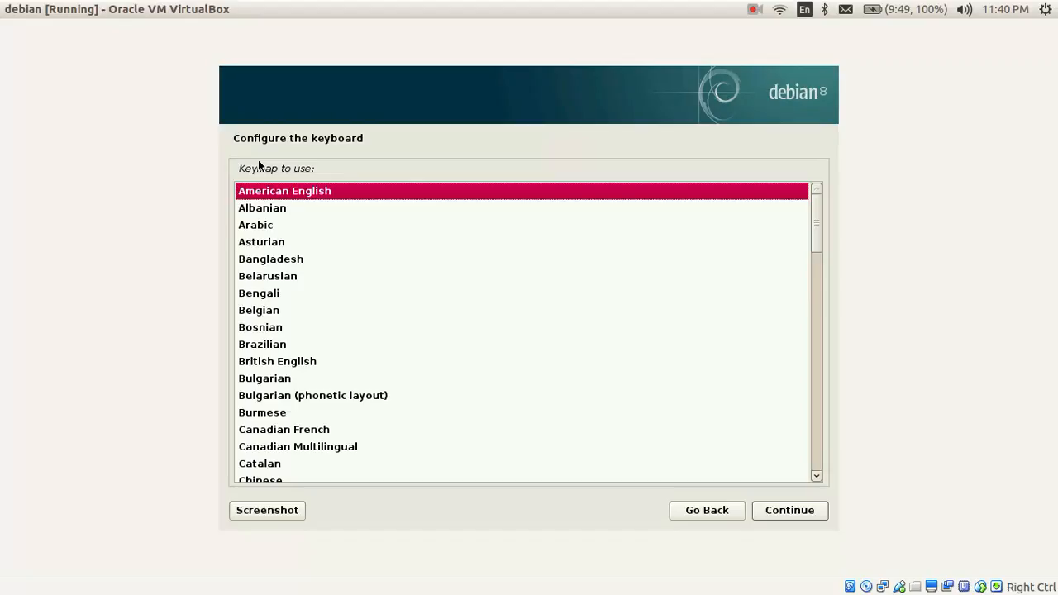
click(800, 512)
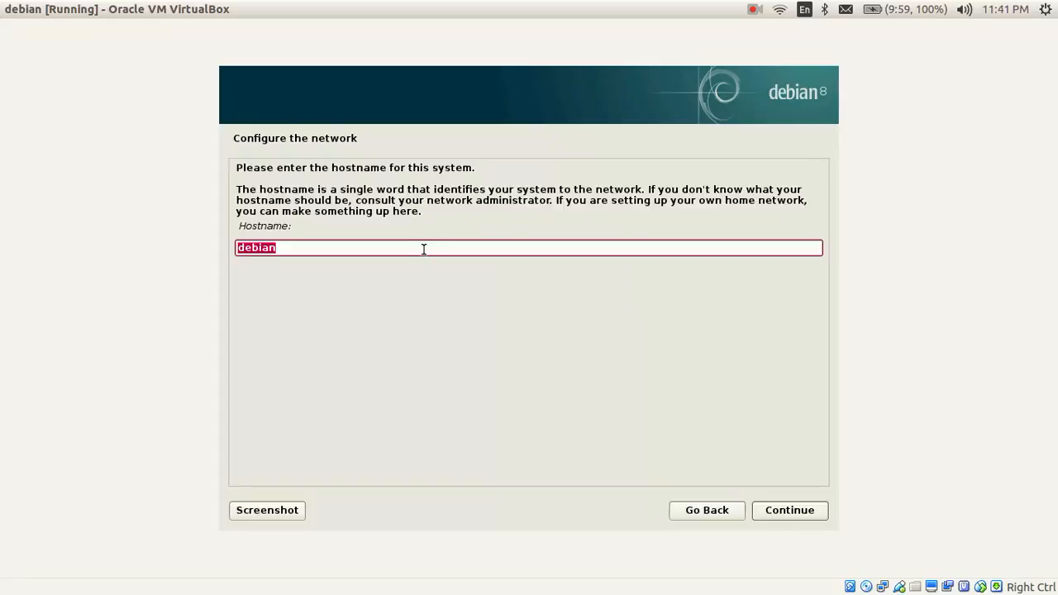
Step: Keep debian as the hostname and leave the domain name empty
click(248, 227)
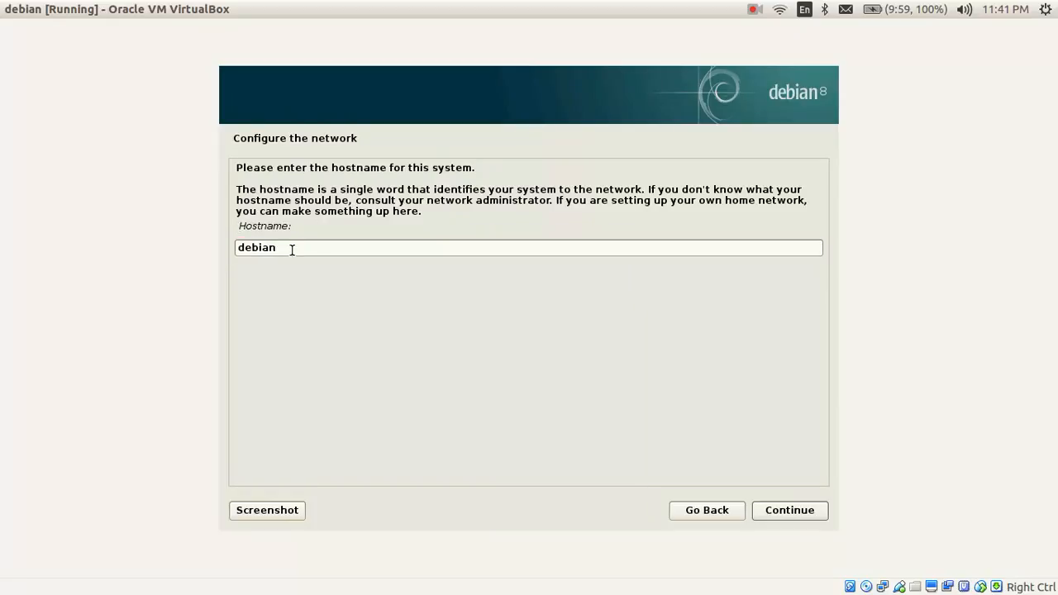
click(790, 511)
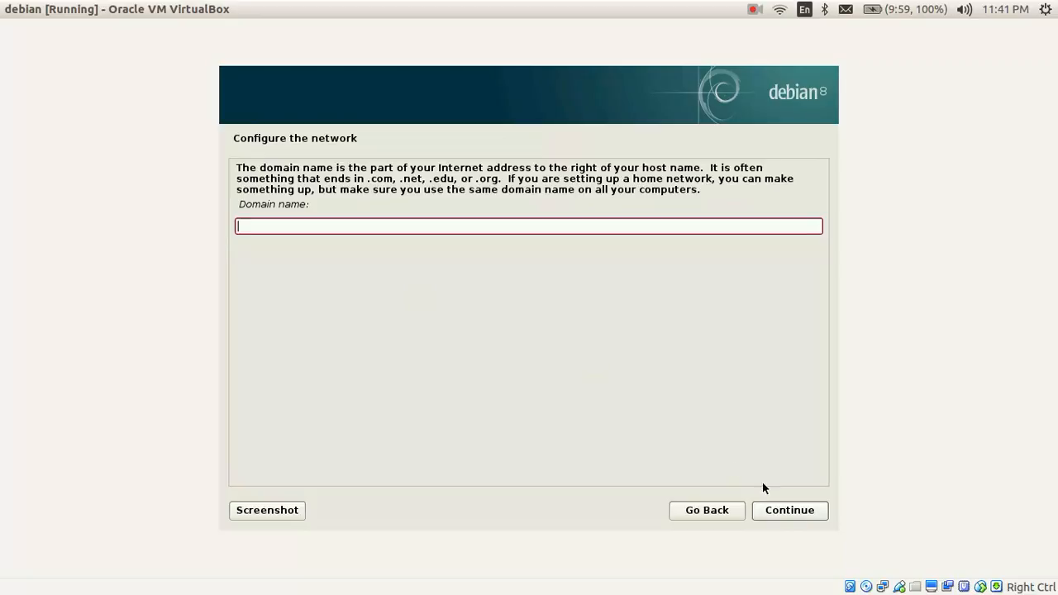
click(791, 513)
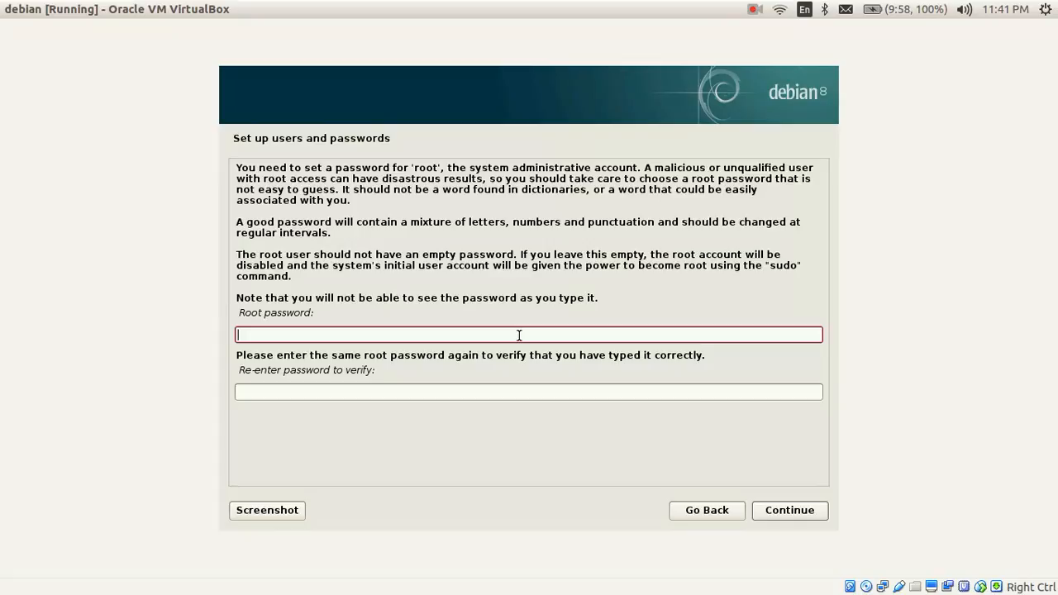
Step: Enter the root password in both fields and confirm it
click(238, 392)
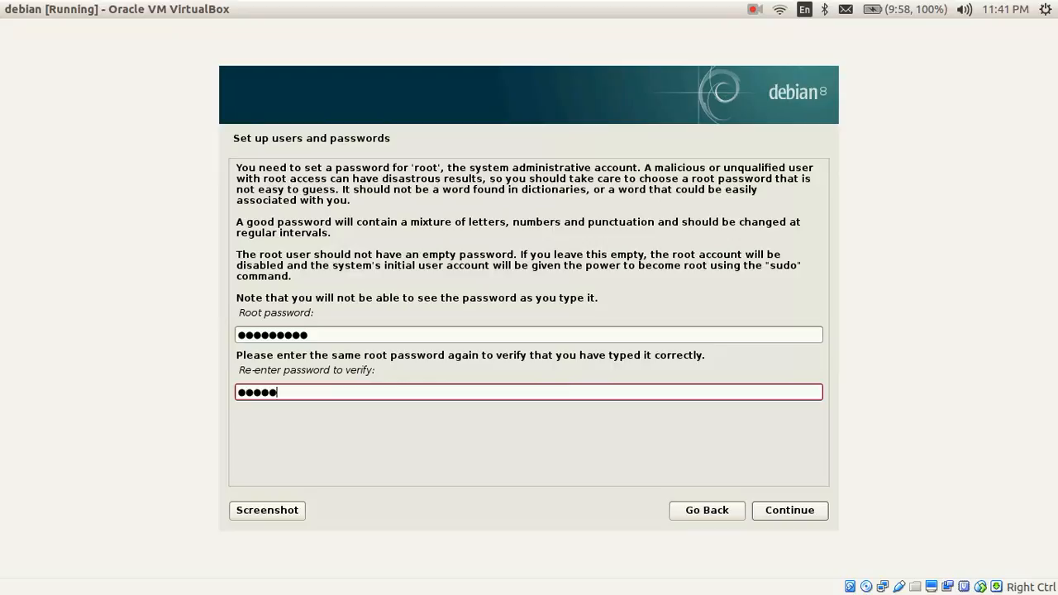
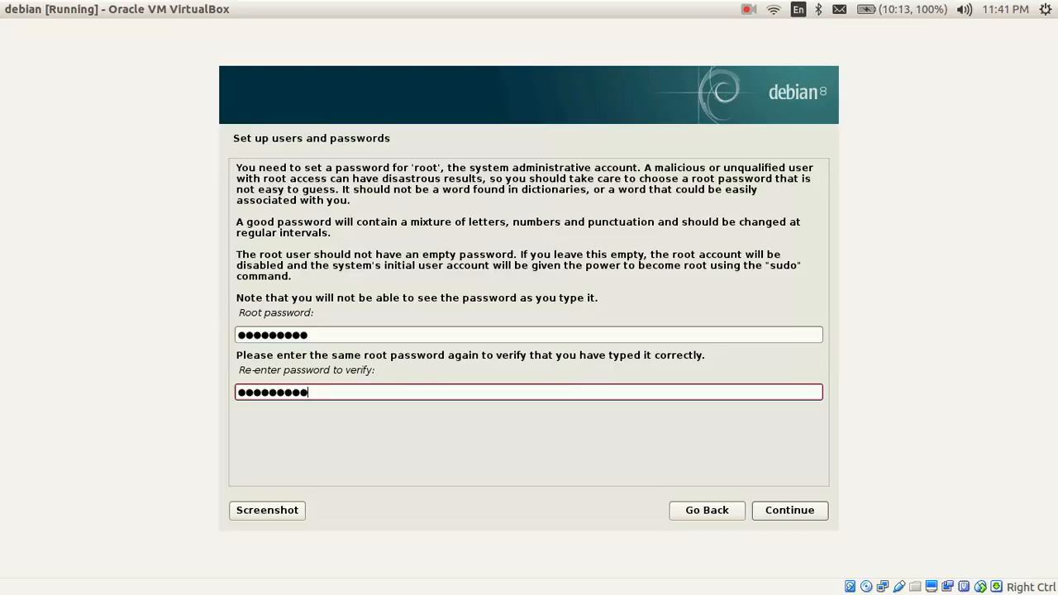
click(801, 509)
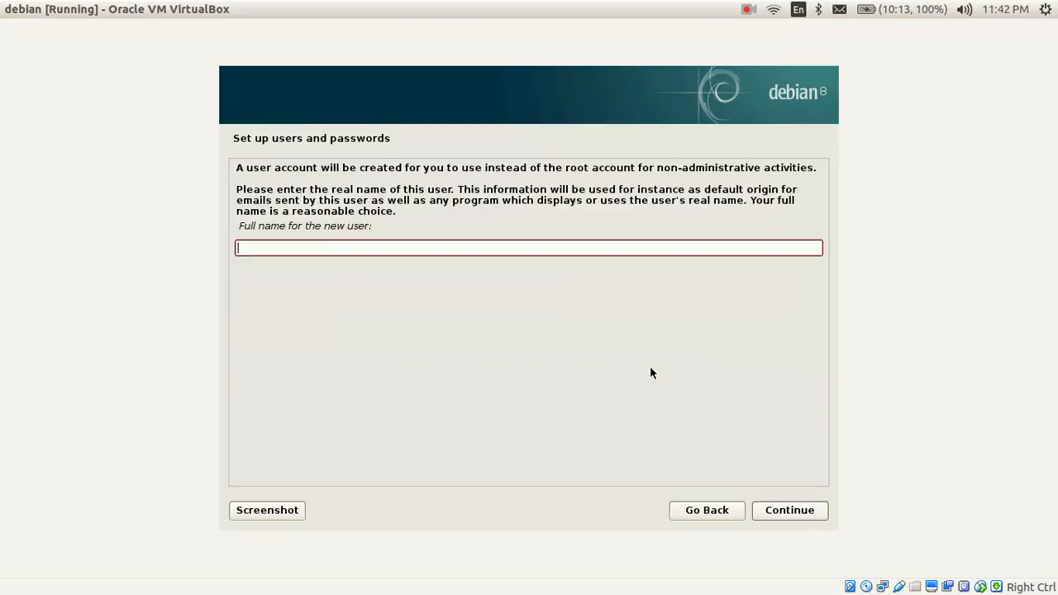
Step: Enter the new user's full name and accept the suggested username
text(zen)
click(789, 510)
click(787, 511)
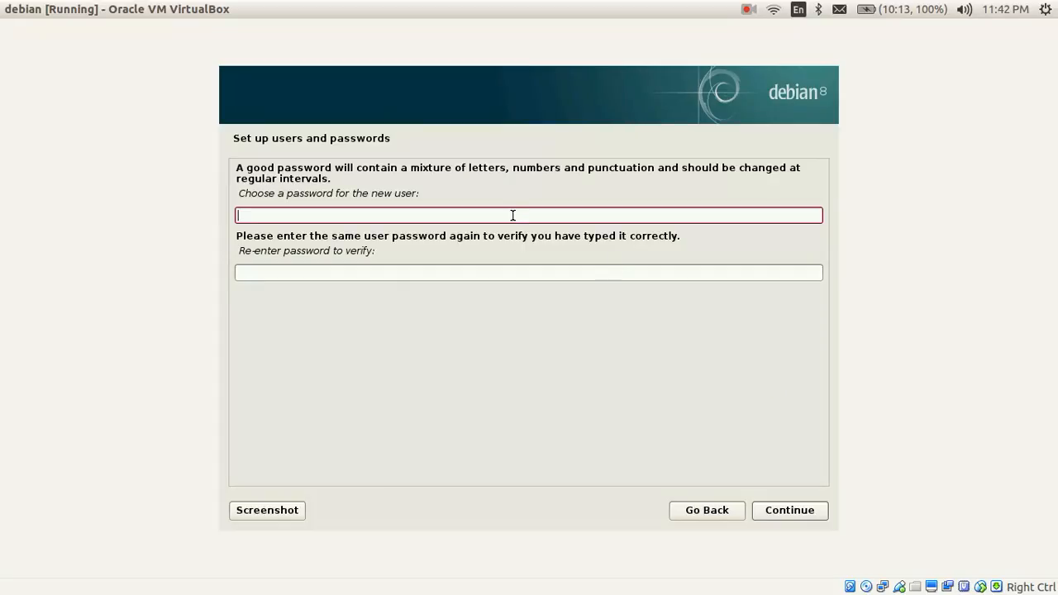
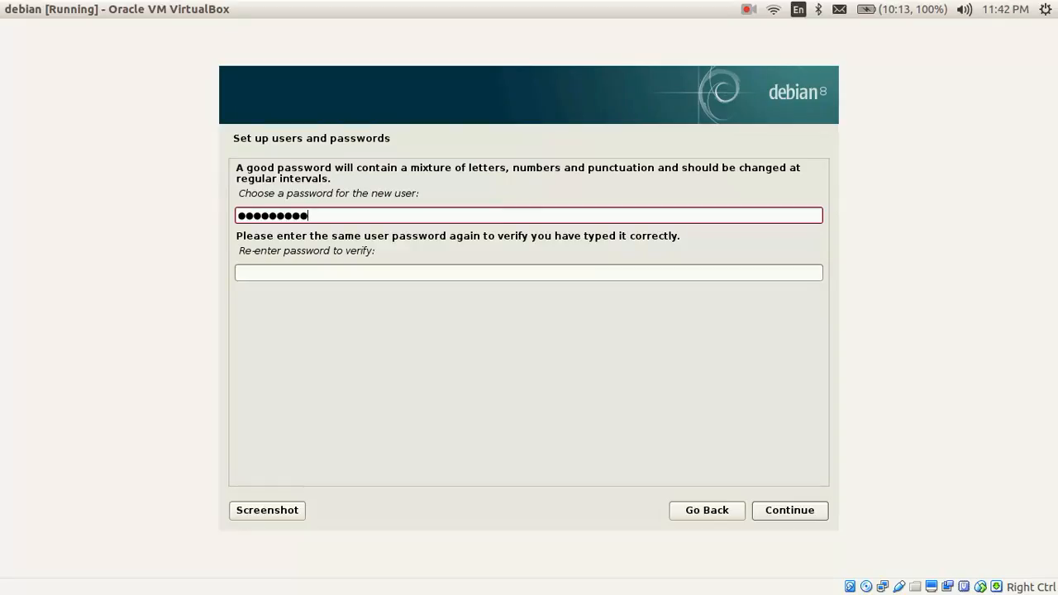
Step: Type and re-enter the new user's password, then confirm it
key(Tab)
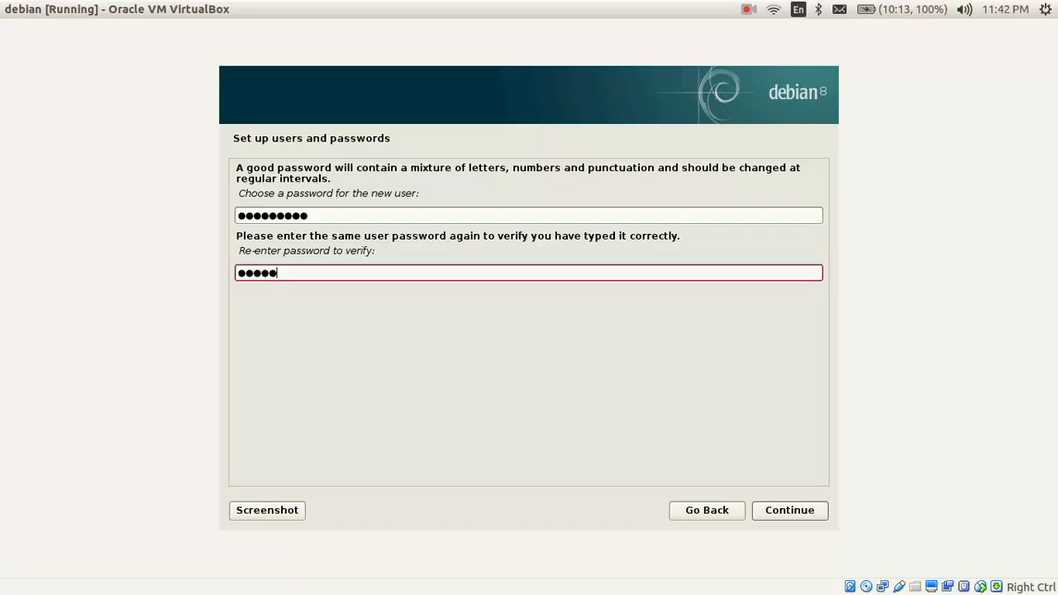
click(775, 510)
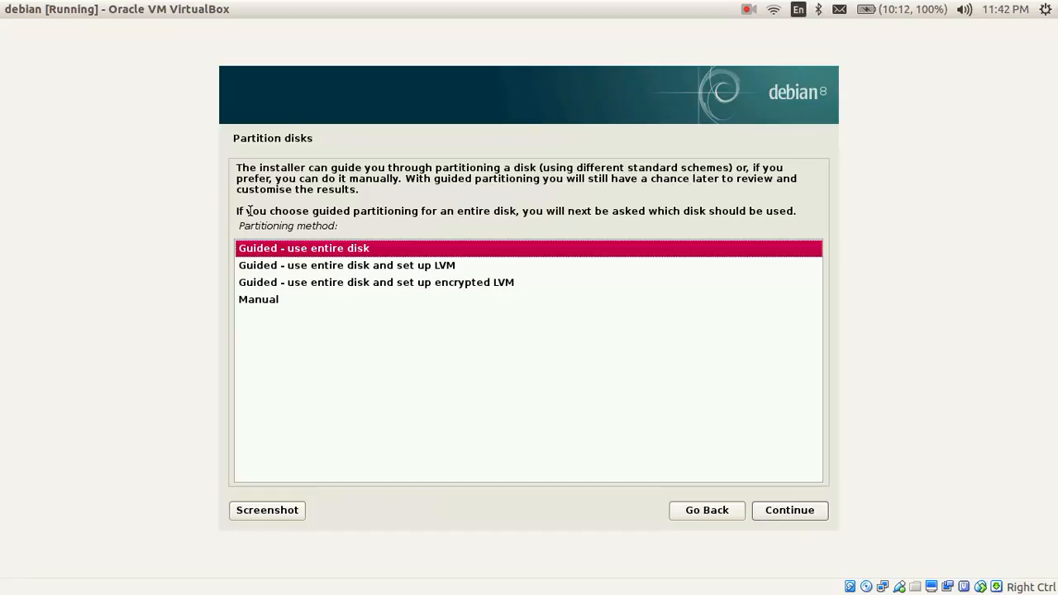
Step: Use guided whole-disk partitioning on the VBOX HARDDISK with all files in one partition
drag(238, 226, 337, 226)
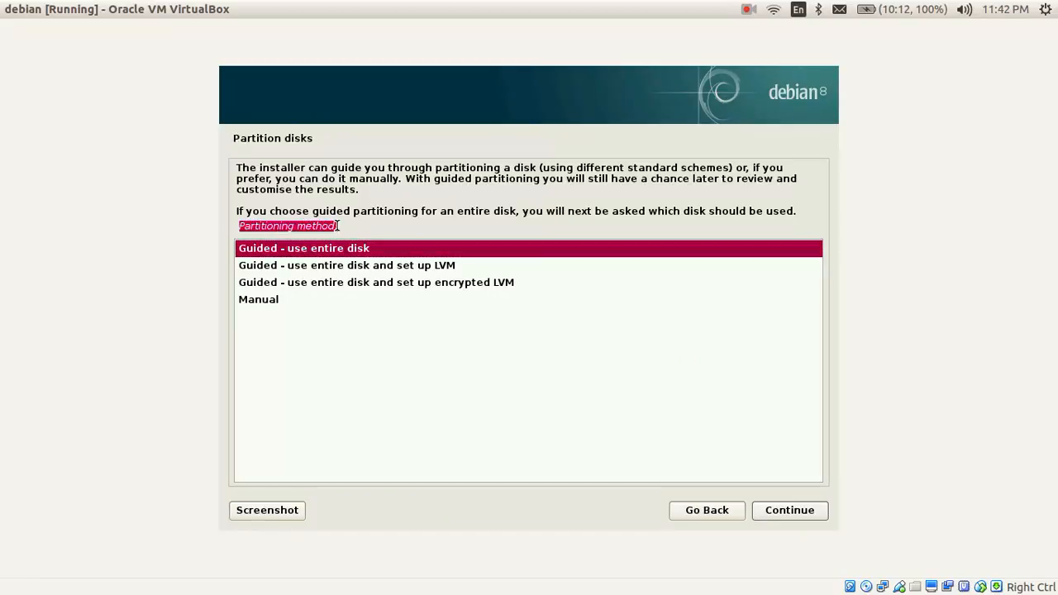
click(337, 225)
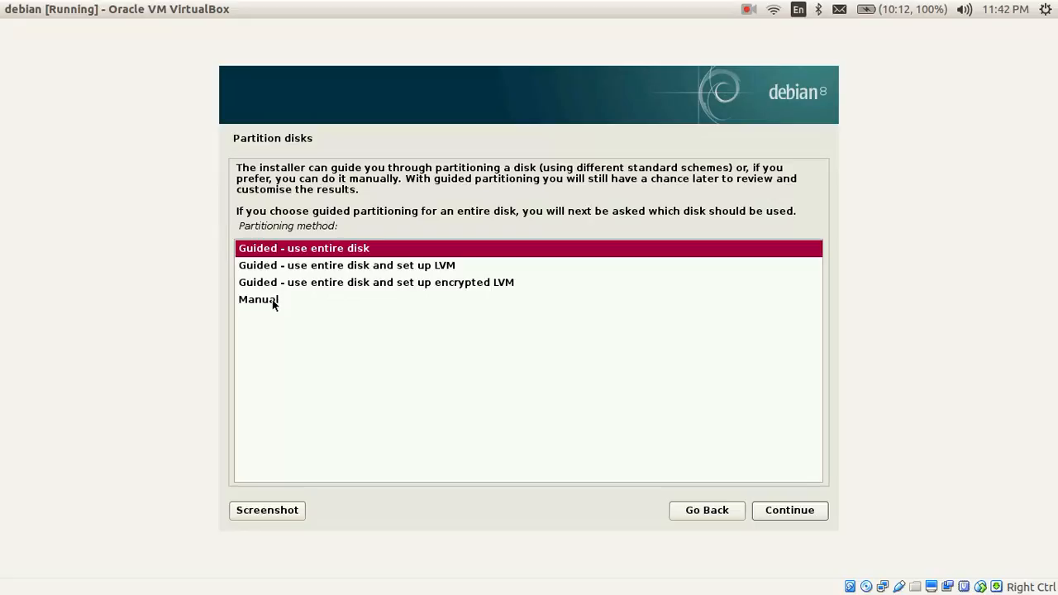
click(271, 299)
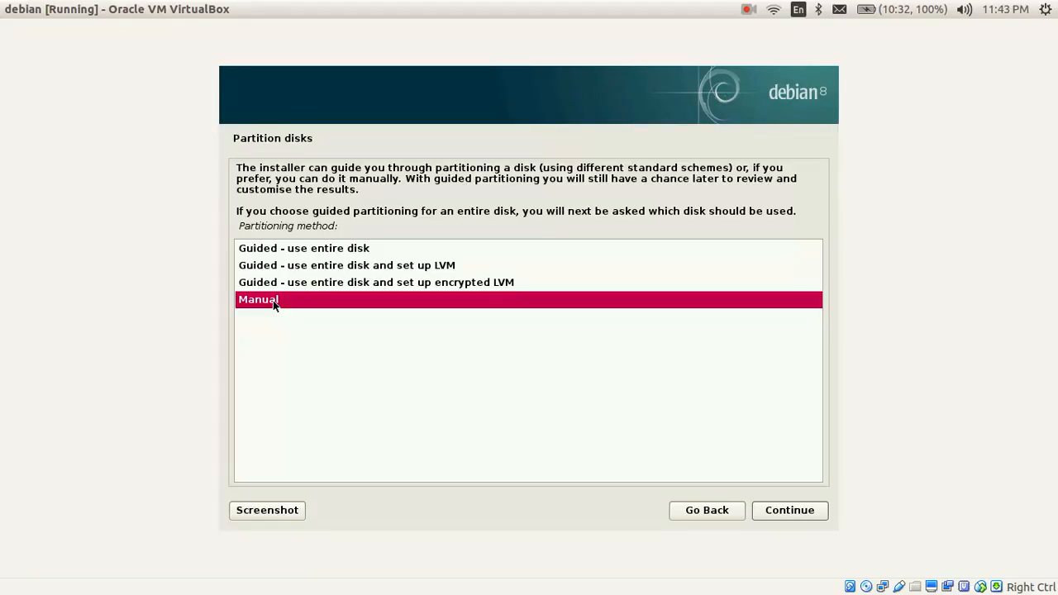
click(284, 248)
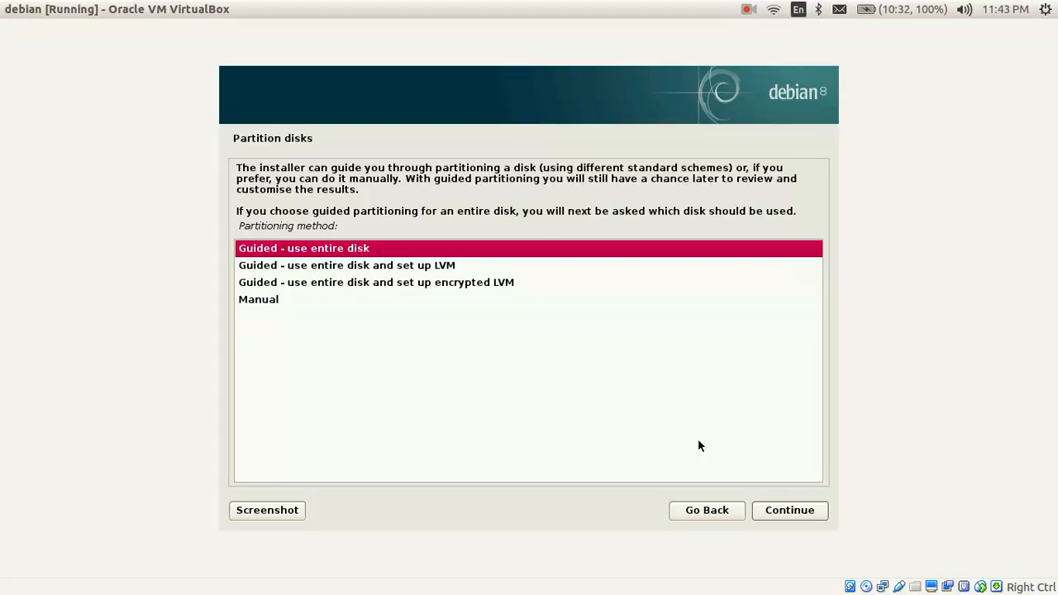
click(782, 514)
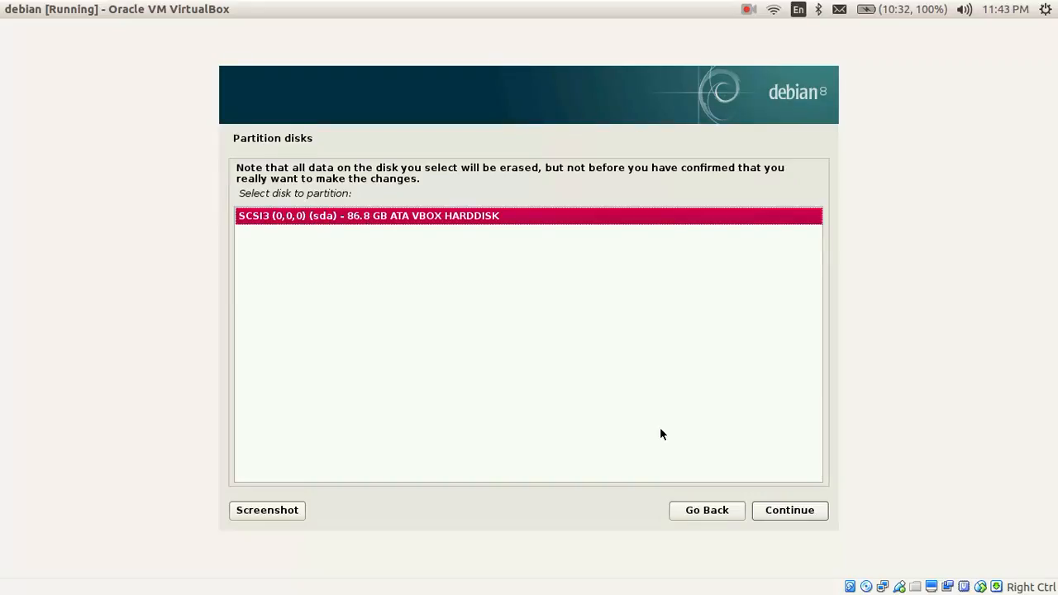
click(788, 510)
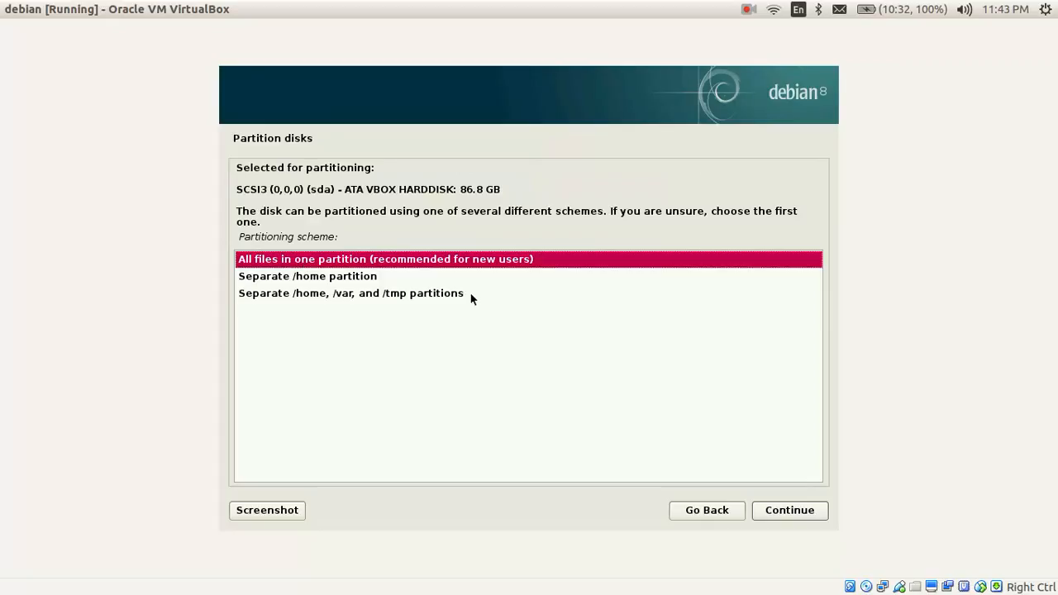
click(791, 510)
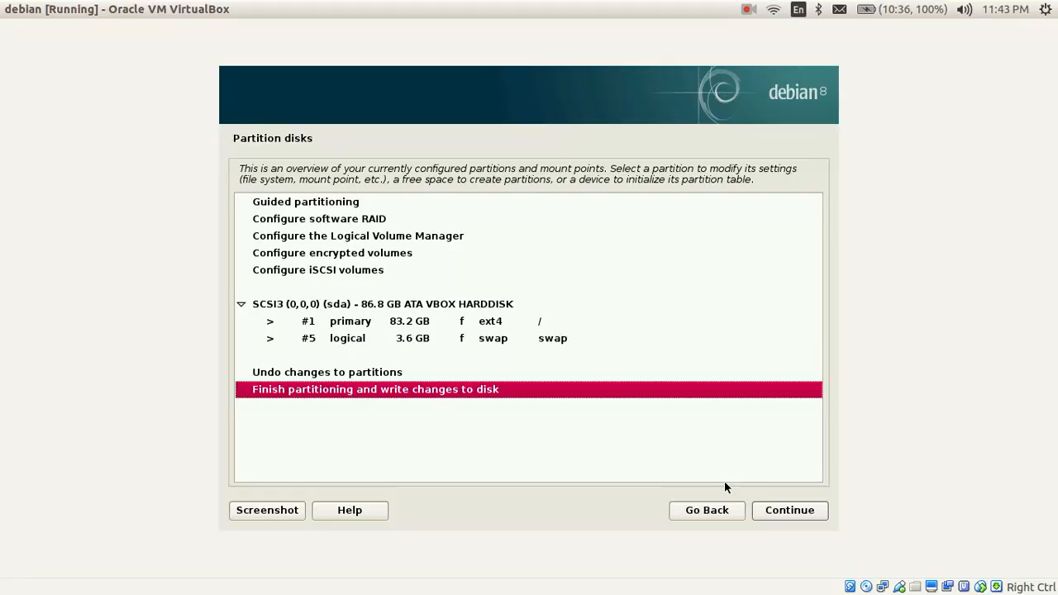
Step: Write the partition changes to disk and let the base system install until the CD-scan prompt
click(782, 510)
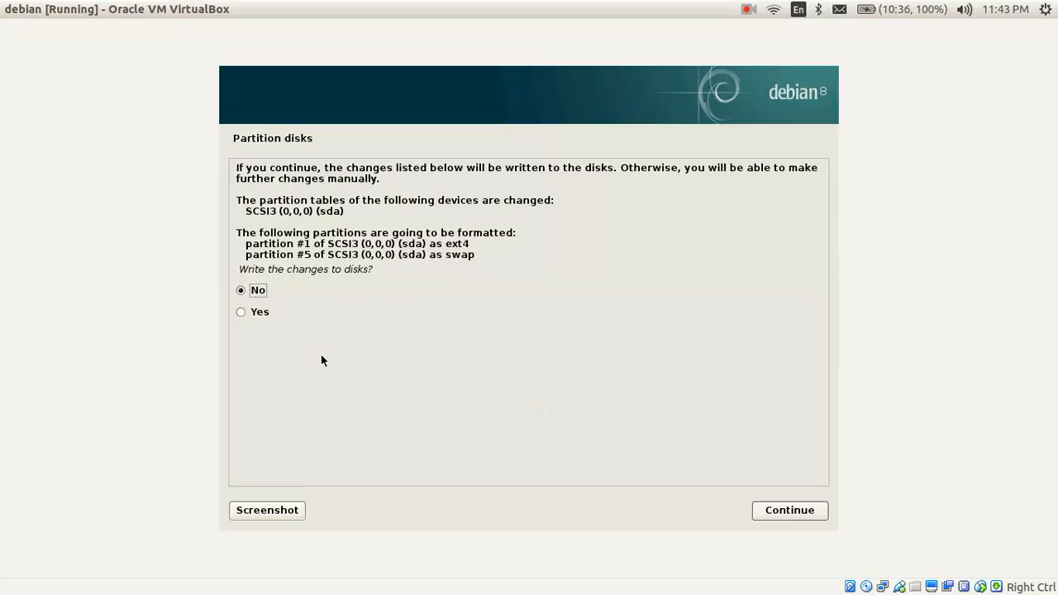
click(241, 312)
click(790, 509)
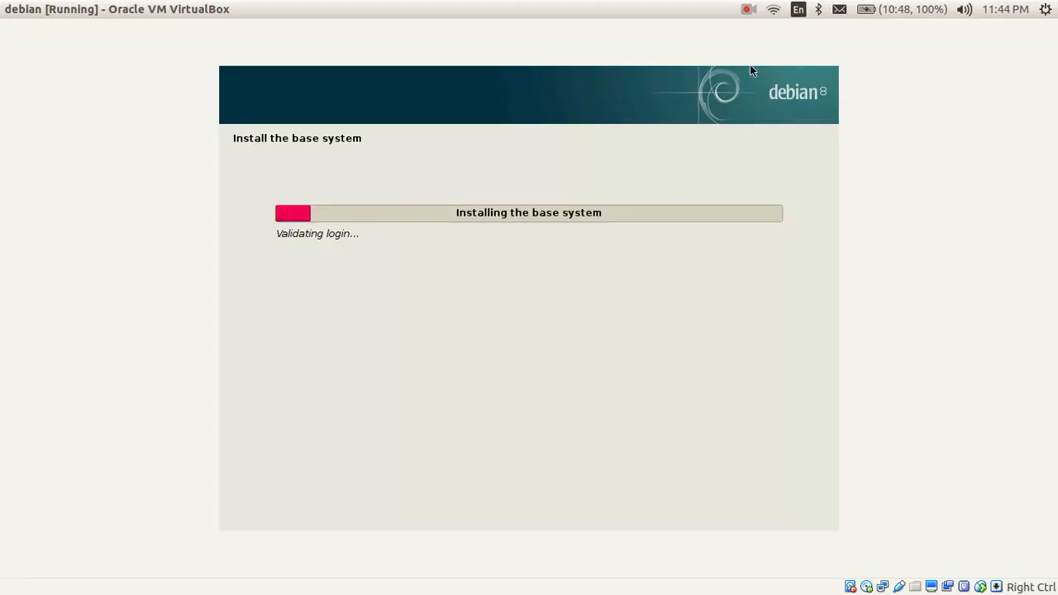
click(748, 9)
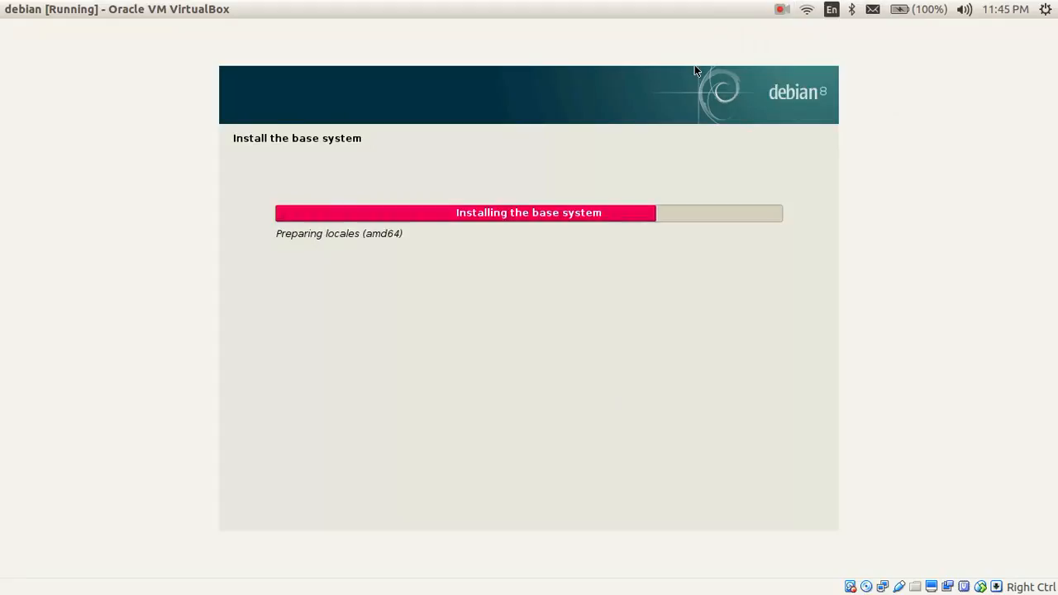
key(Down)
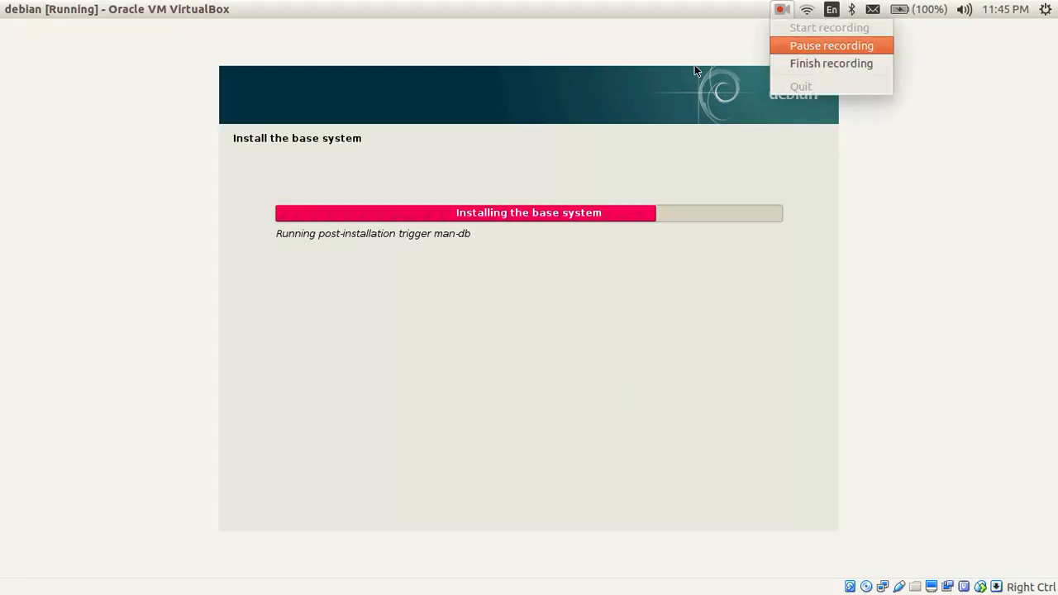
key(Return)
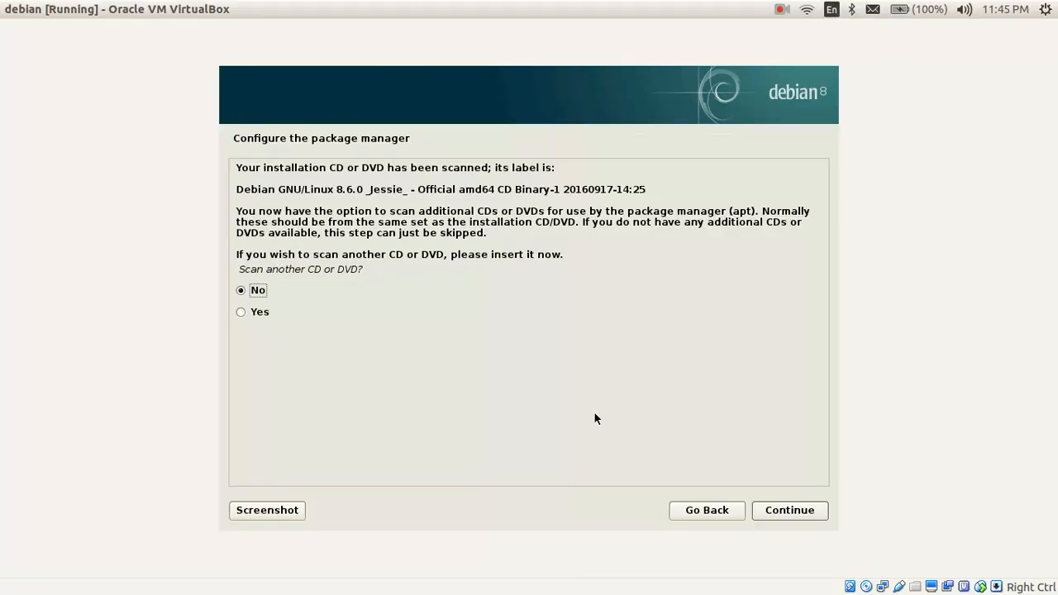
Step: Decline scanning another CD and using a network mirror so apt gets configured, dismissing a stray host search
click(791, 510)
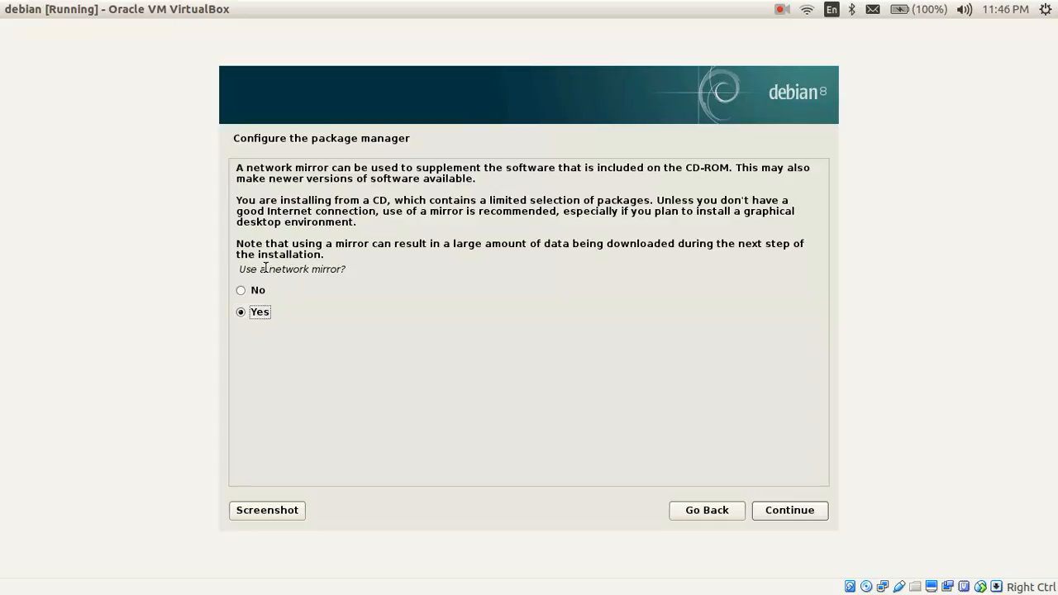
drag(265, 269, 369, 272)
click(370, 272)
click(241, 291)
click(789, 510)
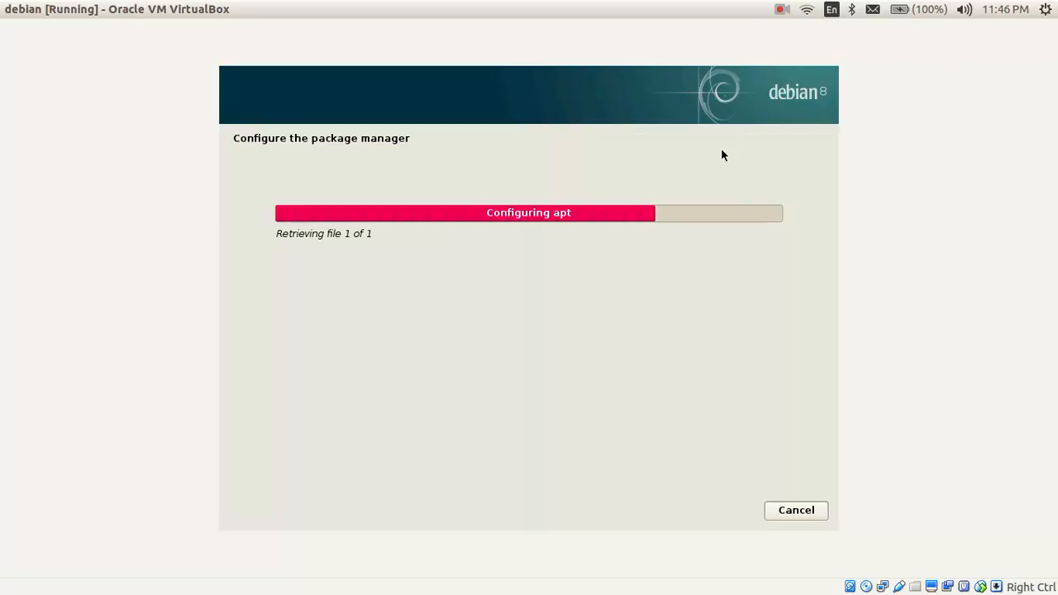
key(alt)
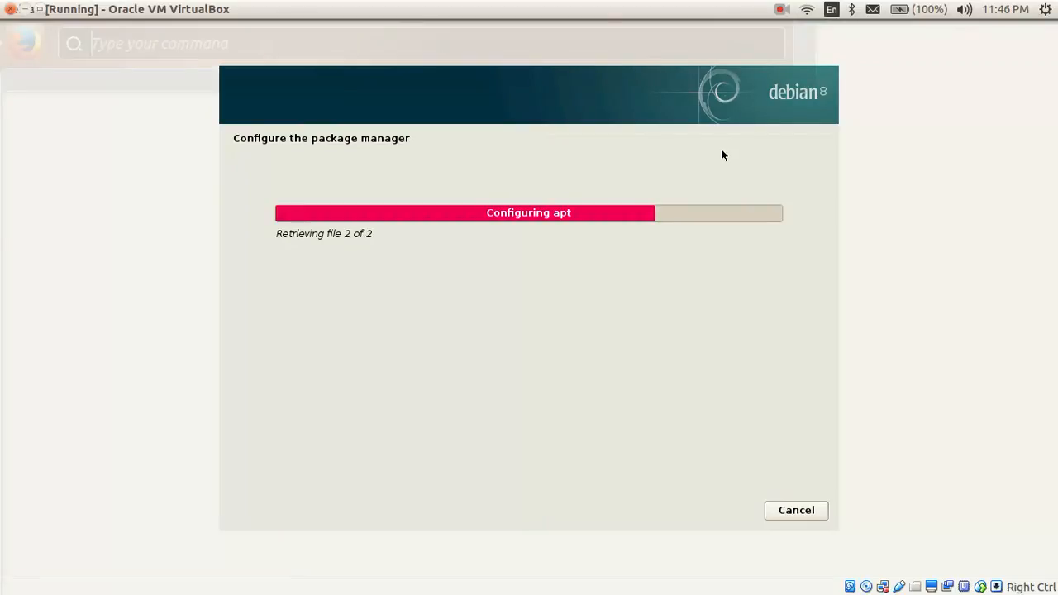
click(695, 279)
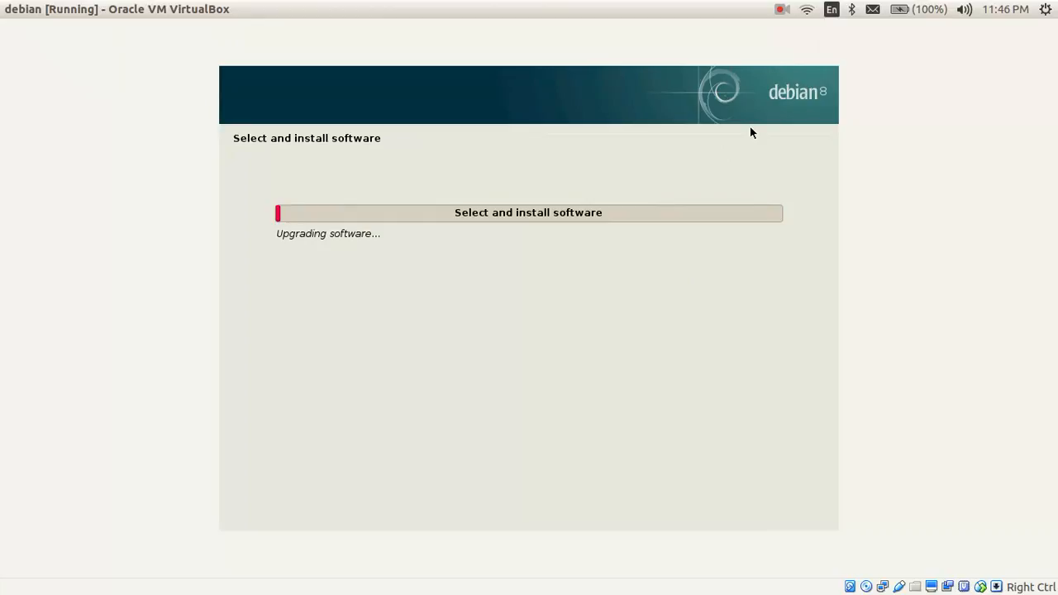
Step: Decline the popularity-contest package usage survey
click(782, 10)
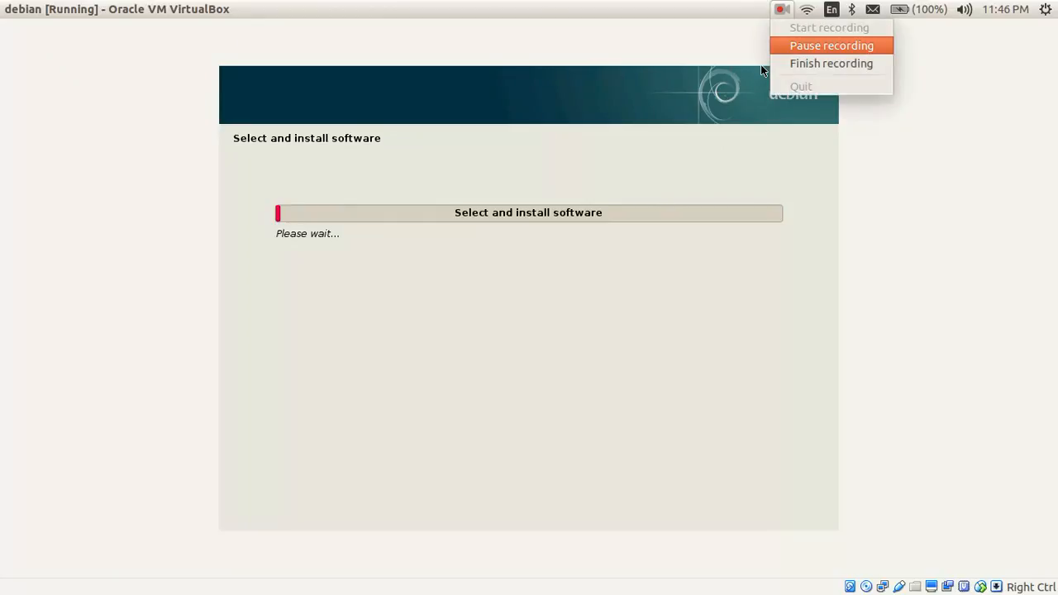
key(Return)
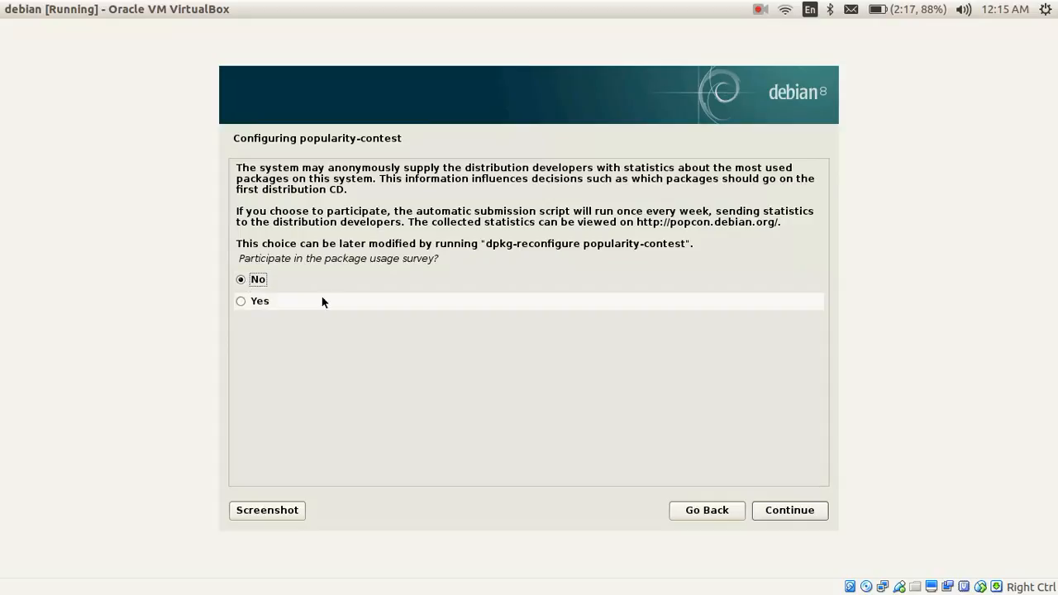
click(783, 513)
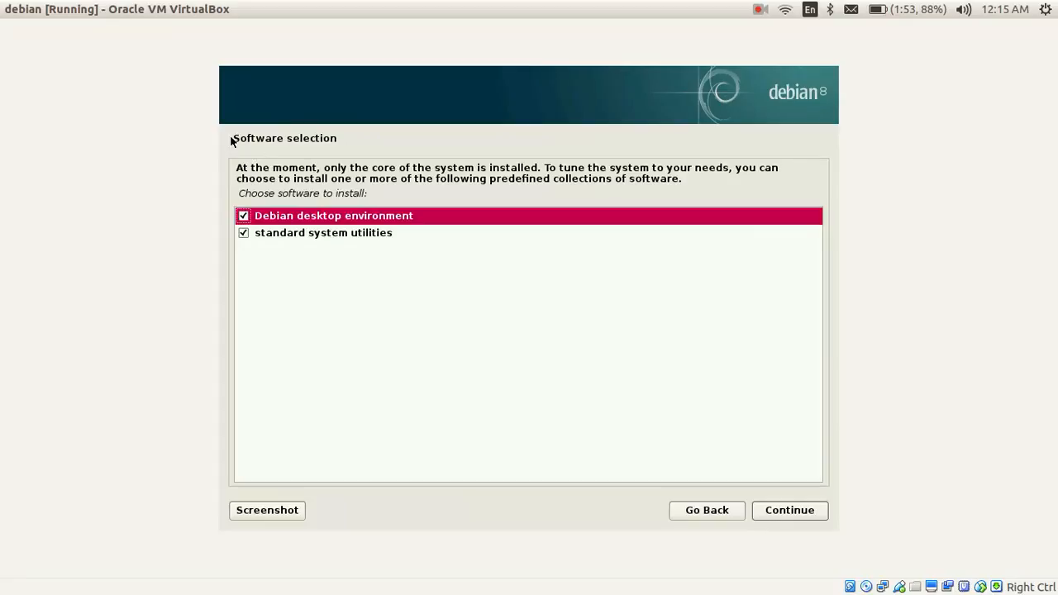
Step: Keep Debian desktop environment ticked with standard system utilities and start installing the collections
click(243, 217)
click(243, 215)
click(798, 513)
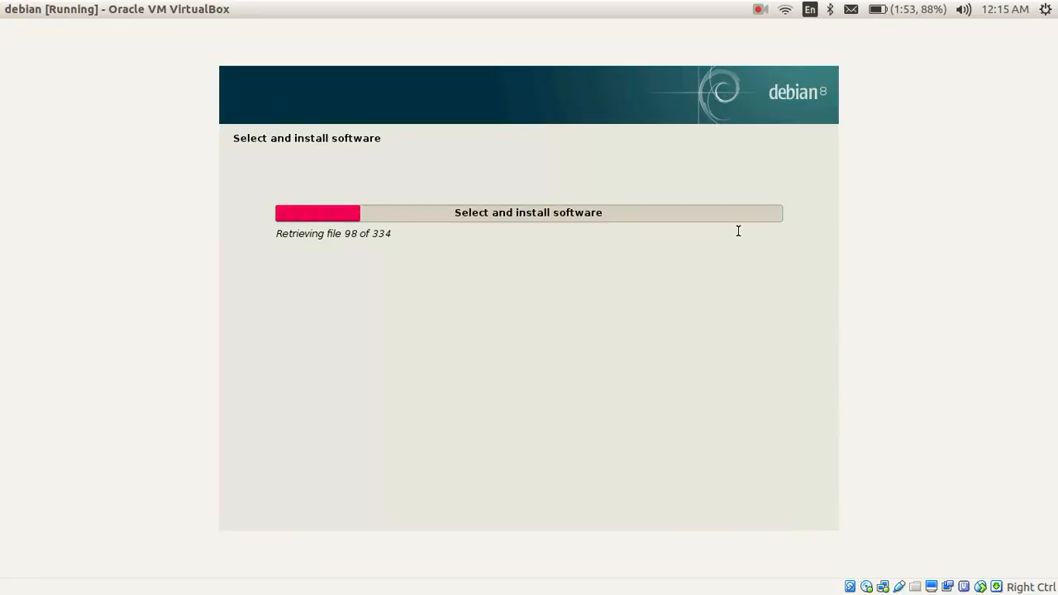
Step: Wait for the software collections to install until the GRUB master boot record question appears
click(759, 9)
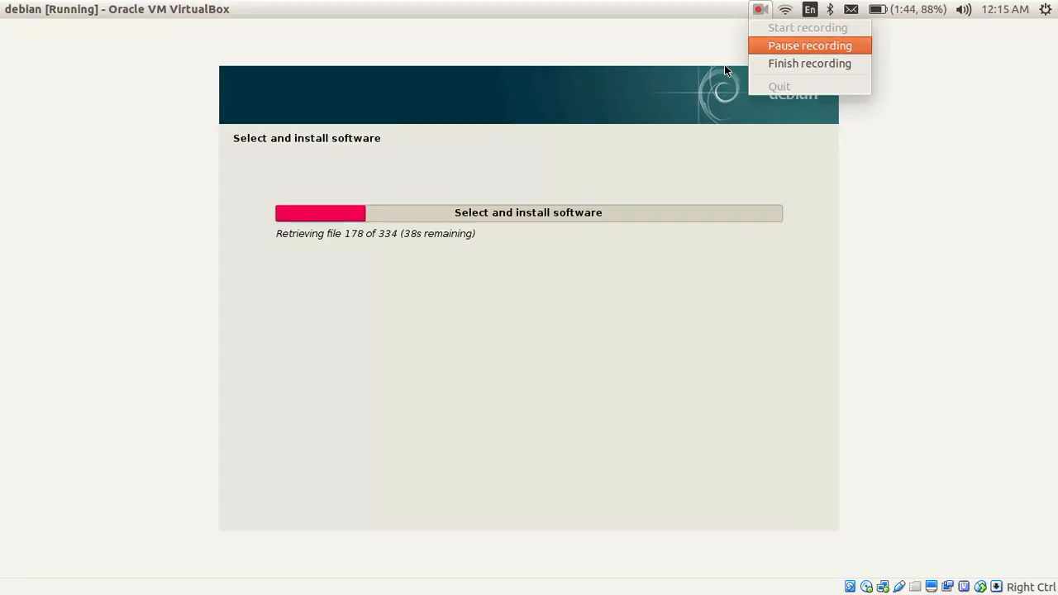
click(793, 42)
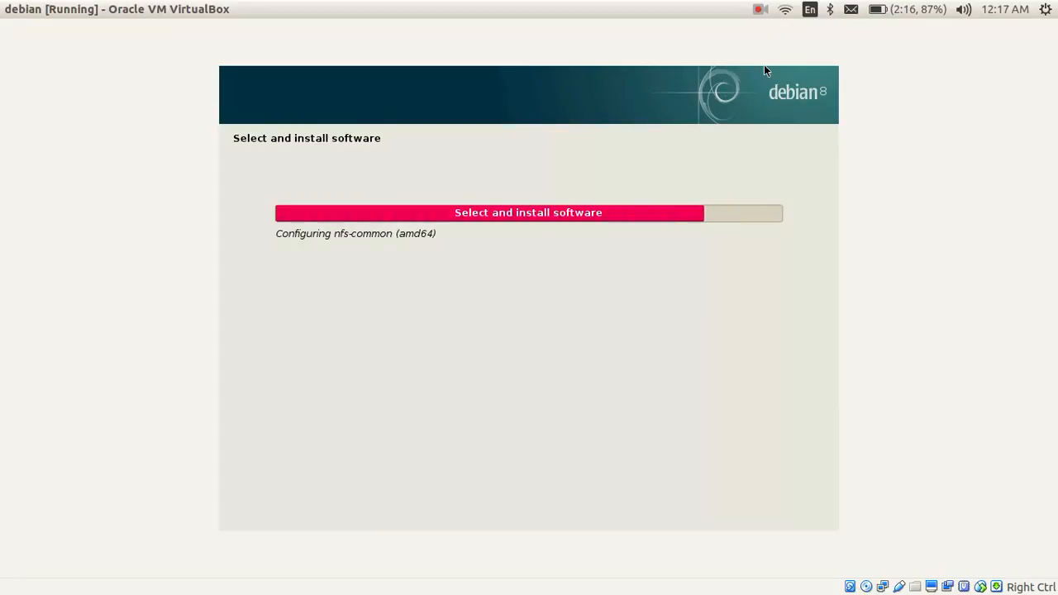
click(760, 9)
click(794, 44)
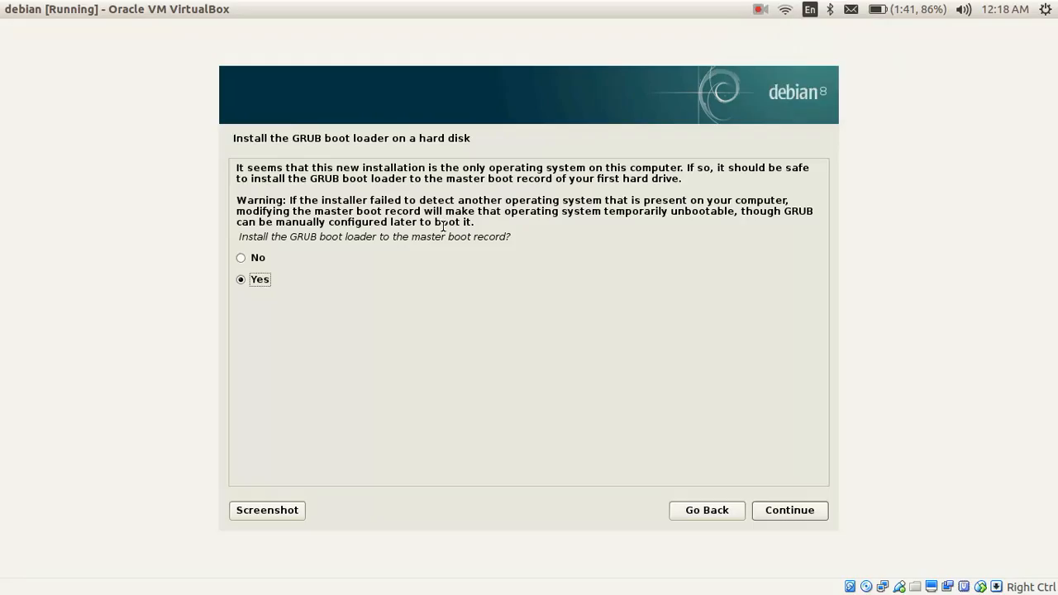
Step: Install the GRUB boot loader to the master boot record on /dev/sda
drag(238, 236, 368, 250)
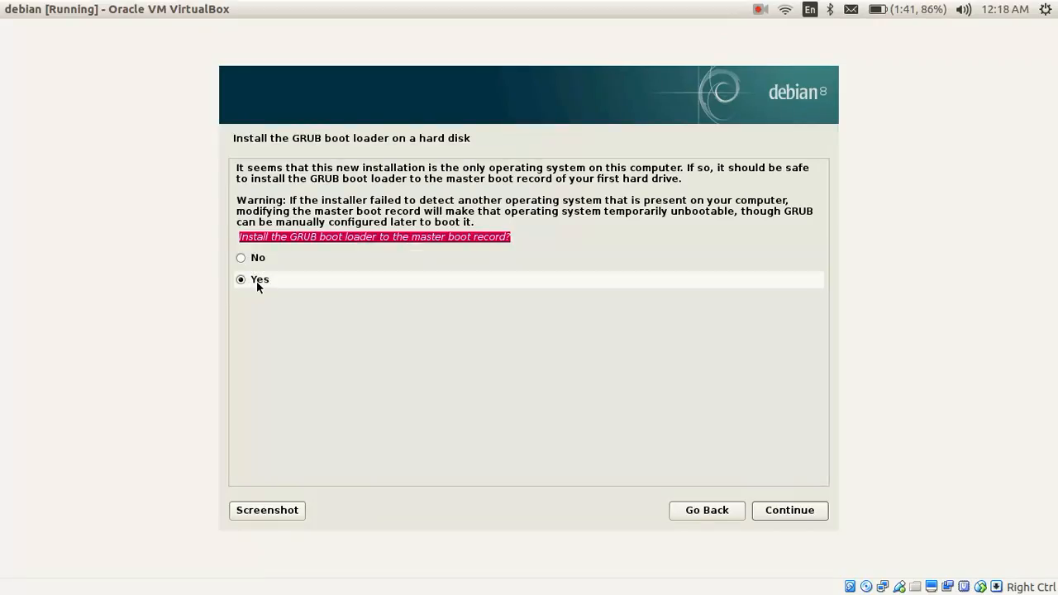
click(791, 515)
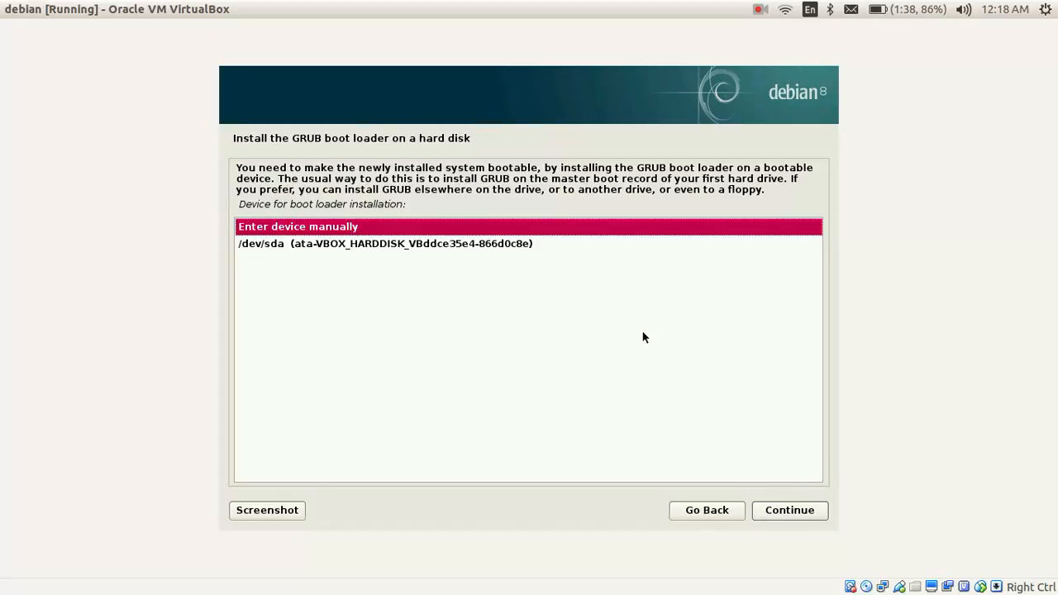
click(261, 241)
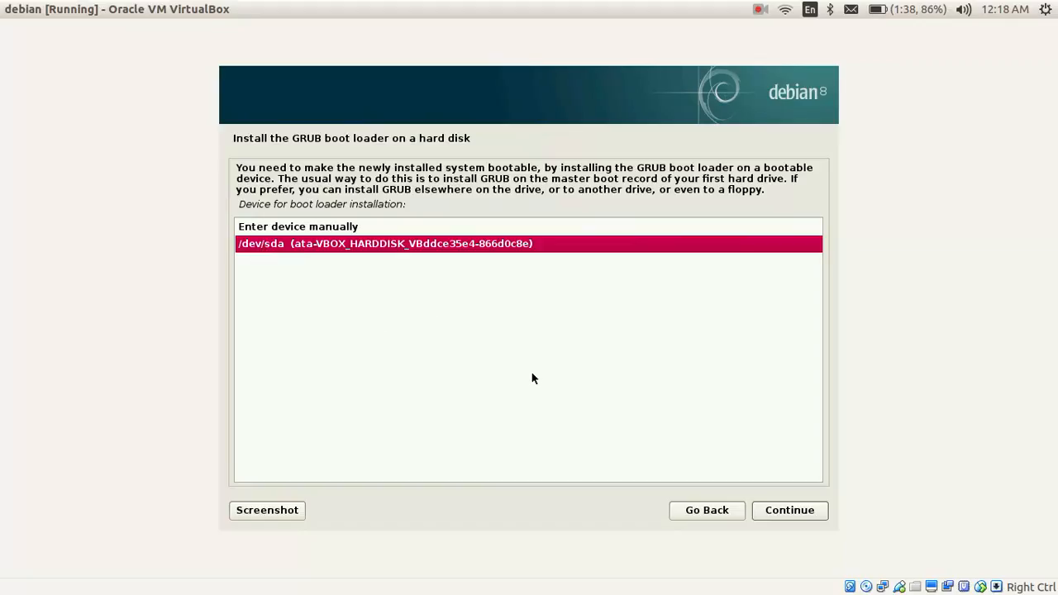
click(800, 510)
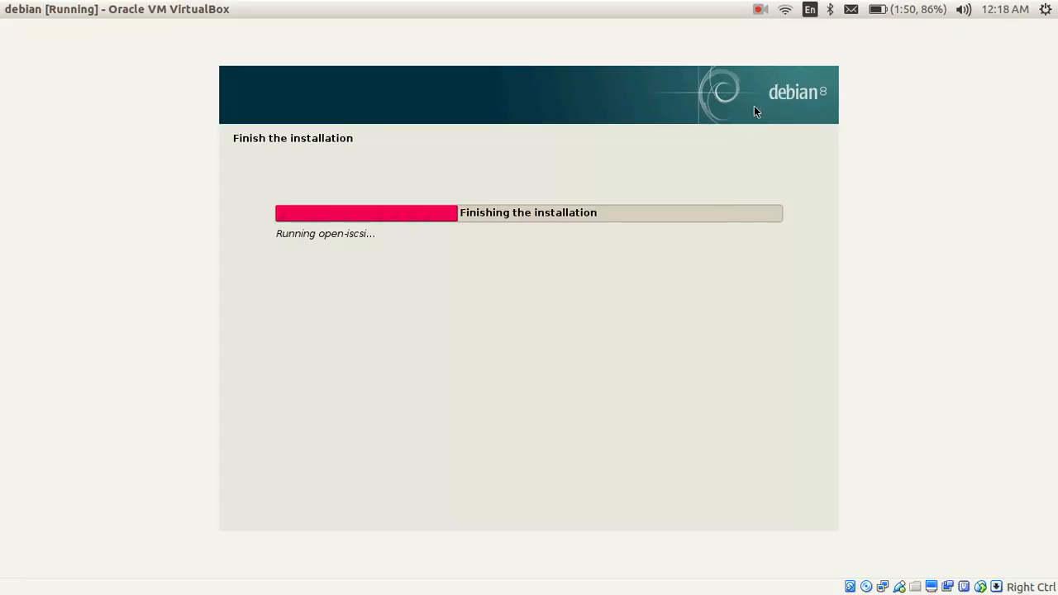
Step: Verify in Machine > Settings > Storage that the IDE optical drive is Empty, then close Settings
click(760, 9)
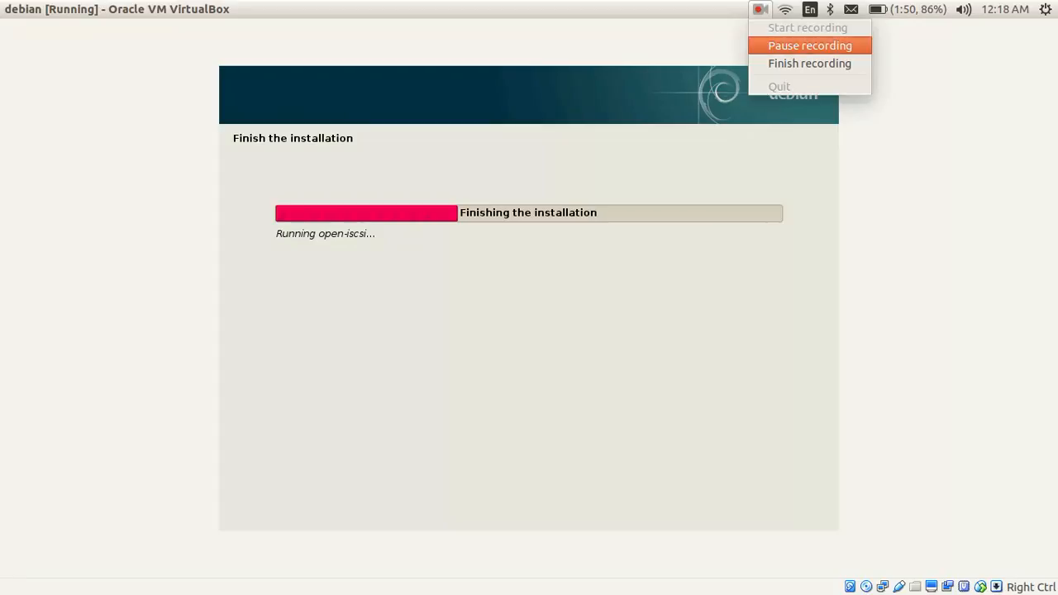
click(809, 46)
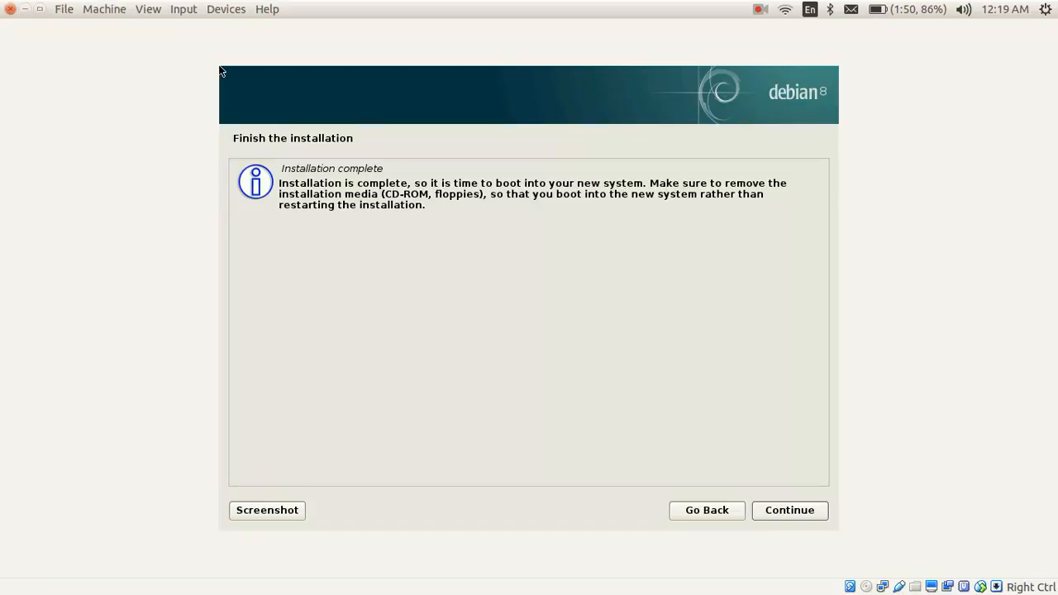
click(104, 10)
click(141, 27)
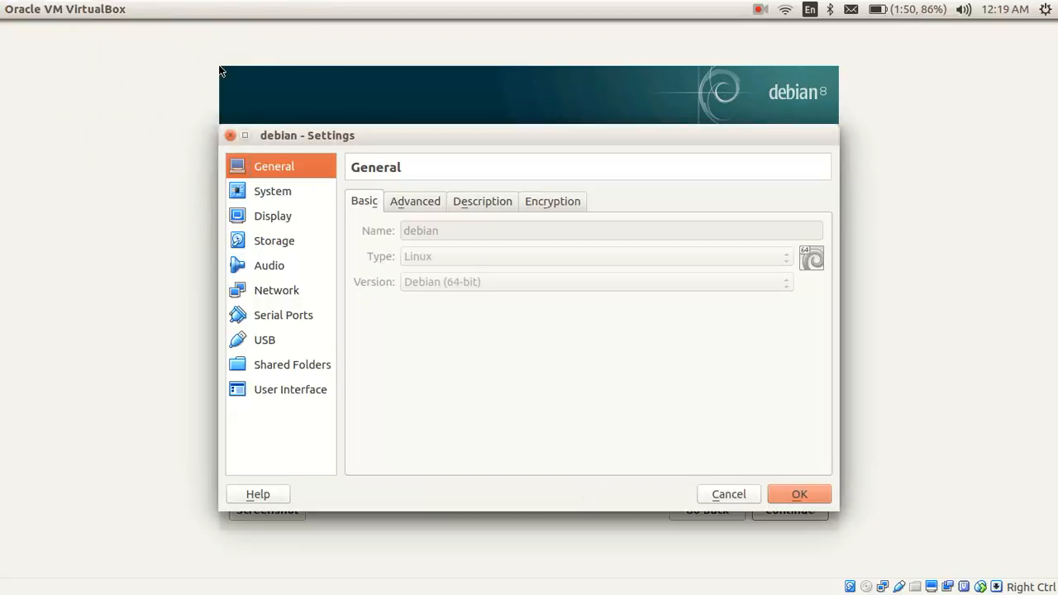
click(274, 241)
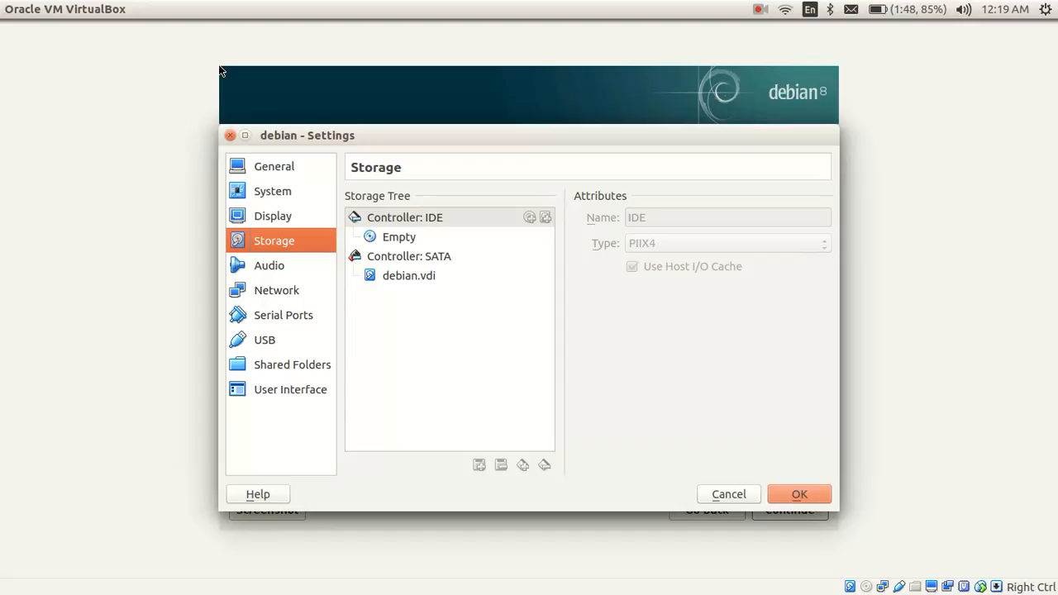
click(230, 135)
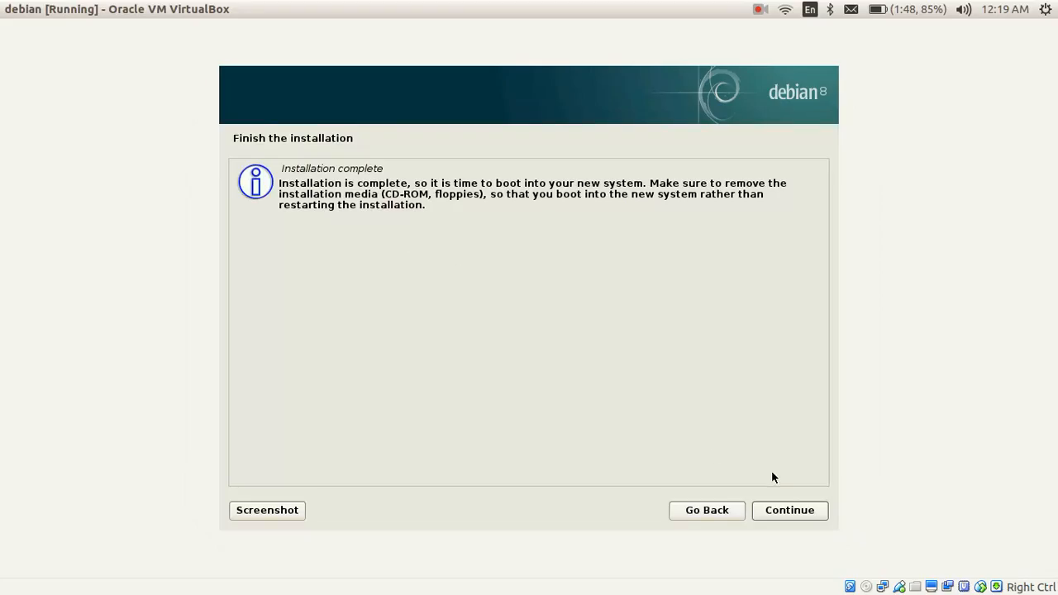
Step: Finish the installation and boot the installed Debian from the GRUB menu
click(789, 510)
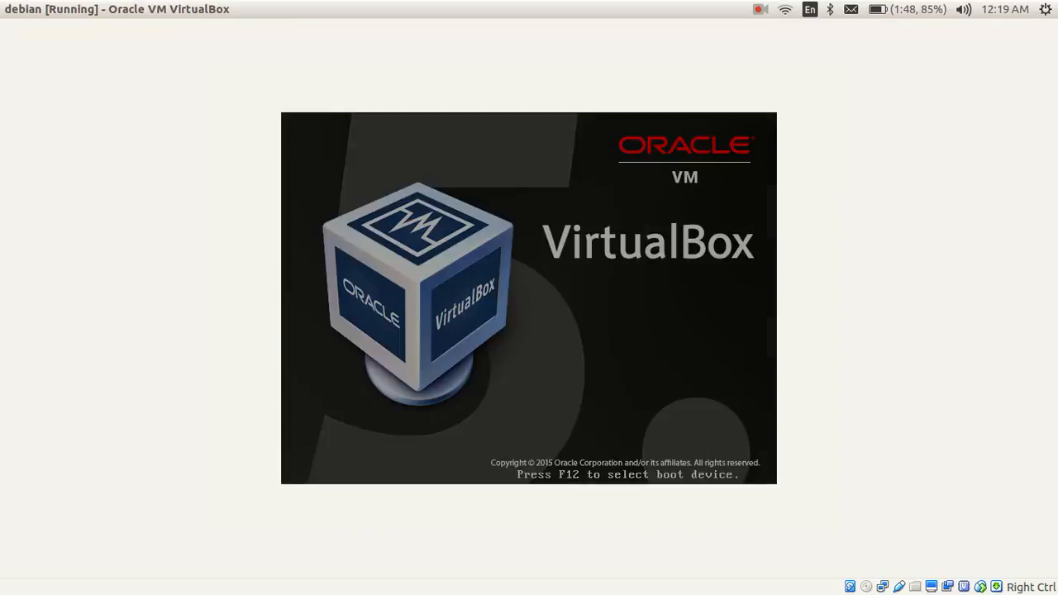
key(Return)
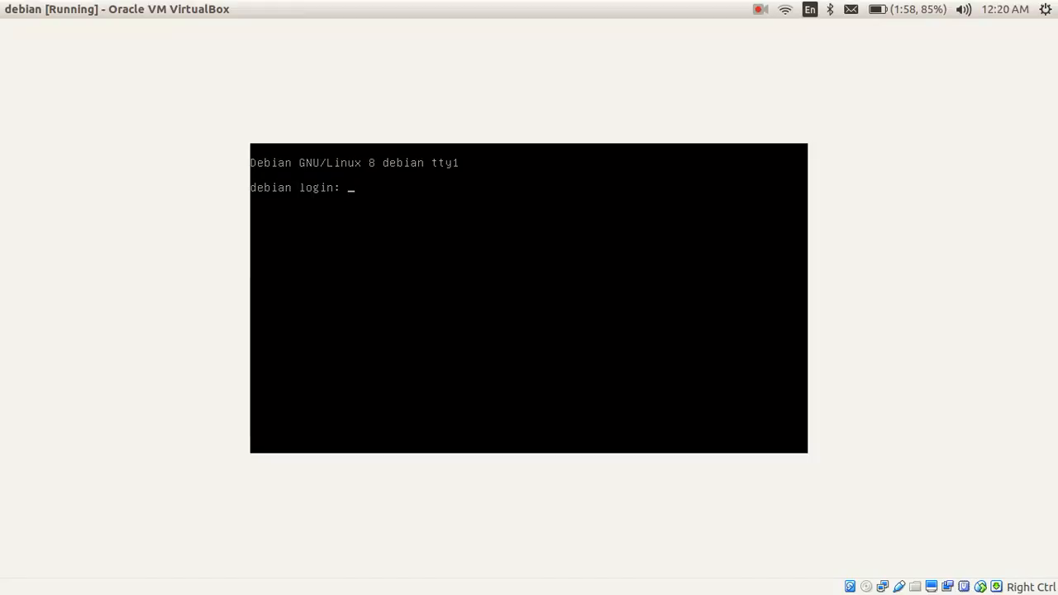
Step: Log in as root on tty1 and clear the console with Ctrl+L
text(root)
key(Return)
key(Return)
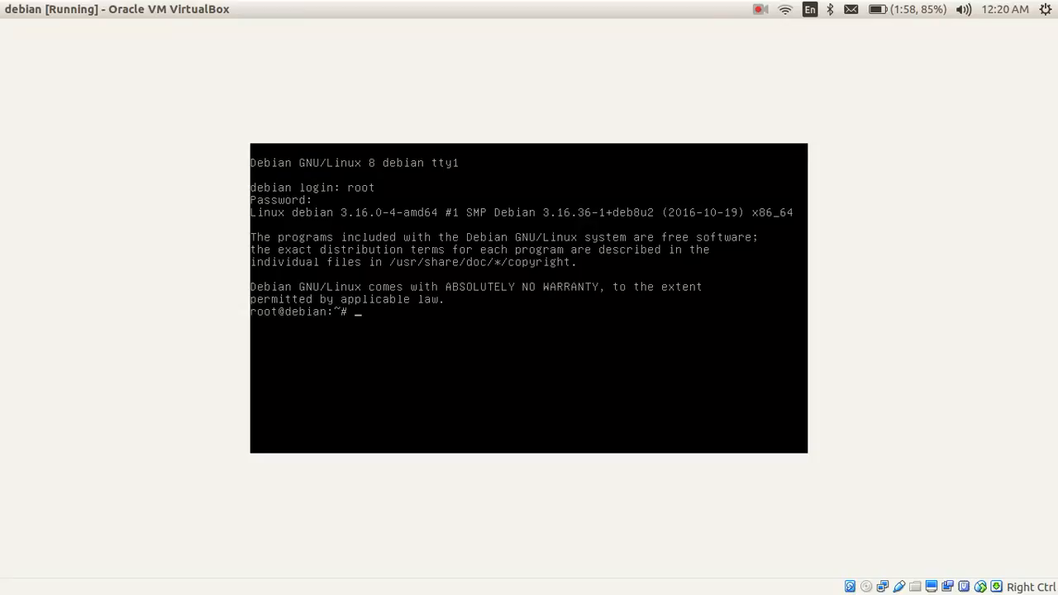
key(ctrl+l)
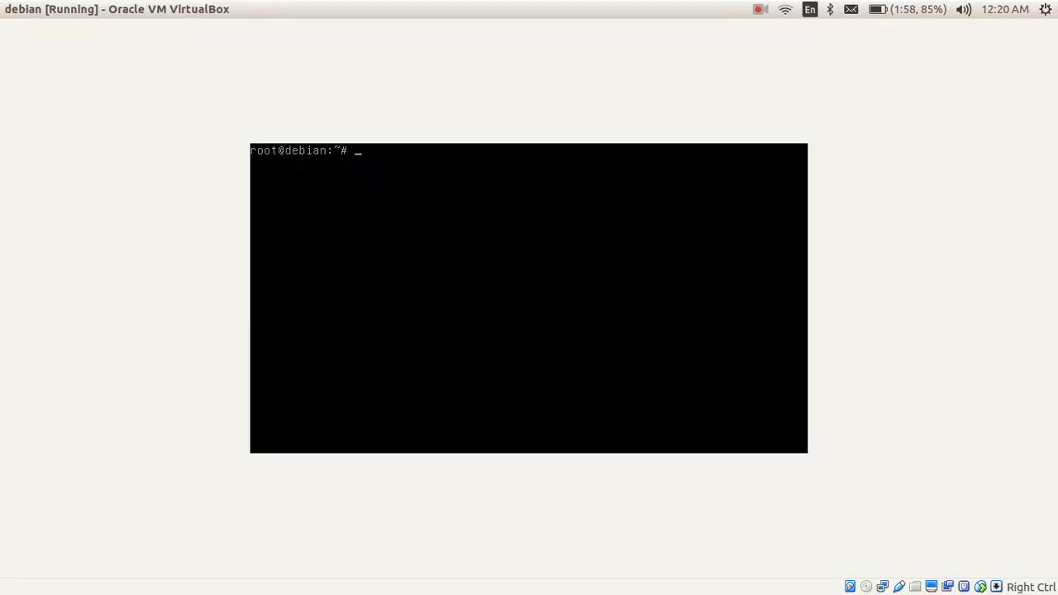
click(760, 9)
click(810, 45)
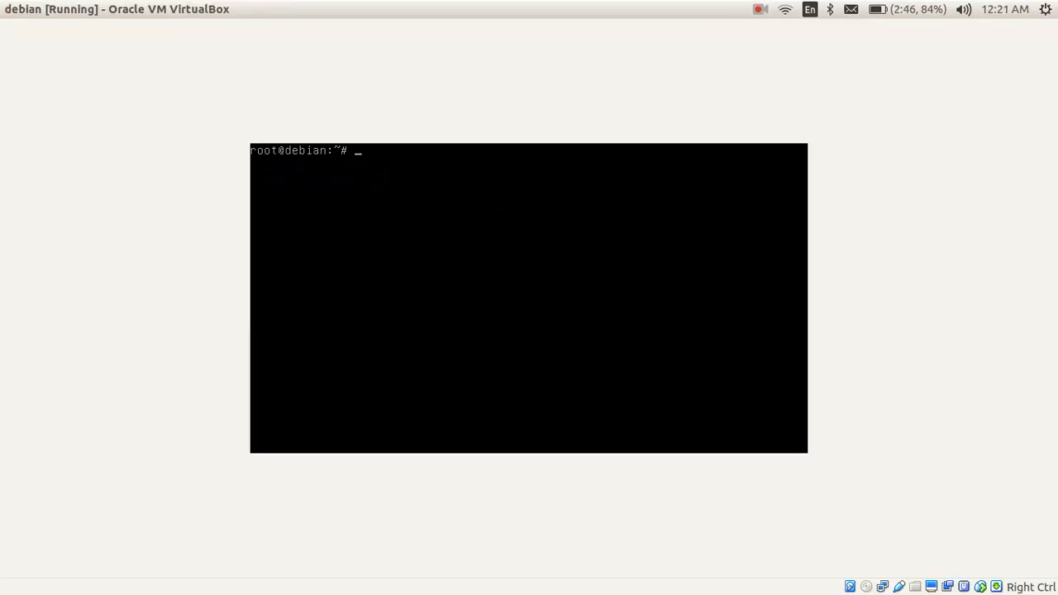